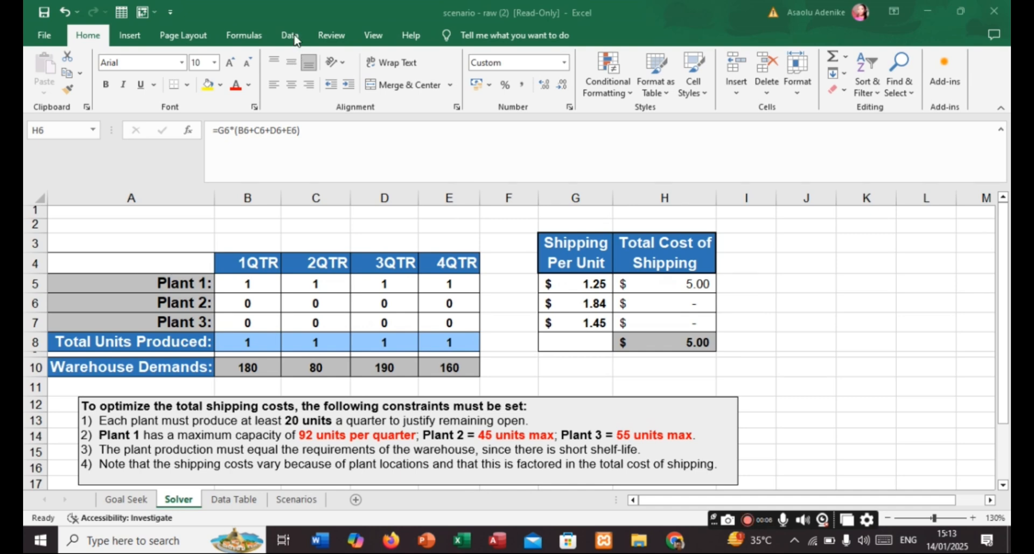
# - Examine the plant production table, warehouse demands, shipping costs and listed optimization constraints on the Solver sheet
pyautogui.click(295, 38)
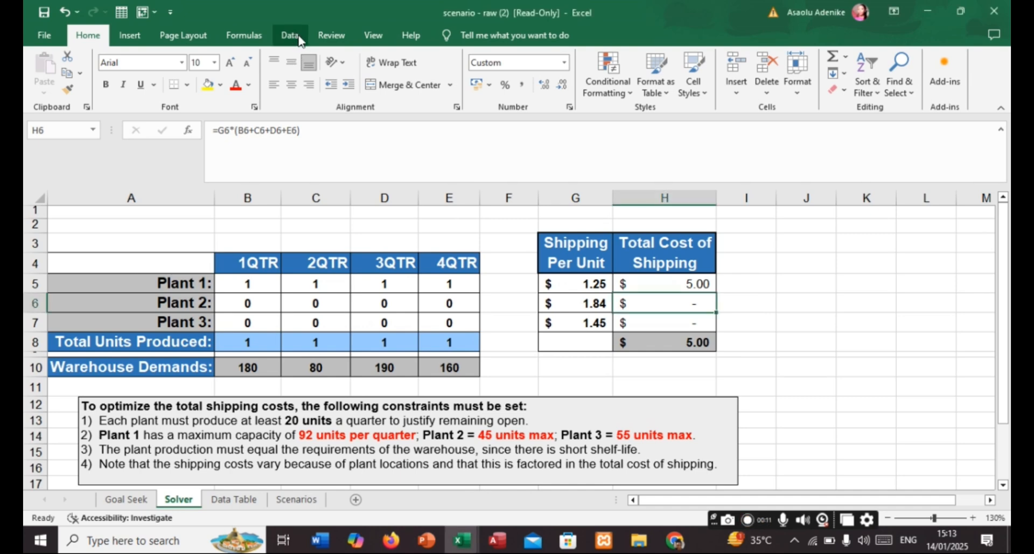
pyautogui.click(295, 36)
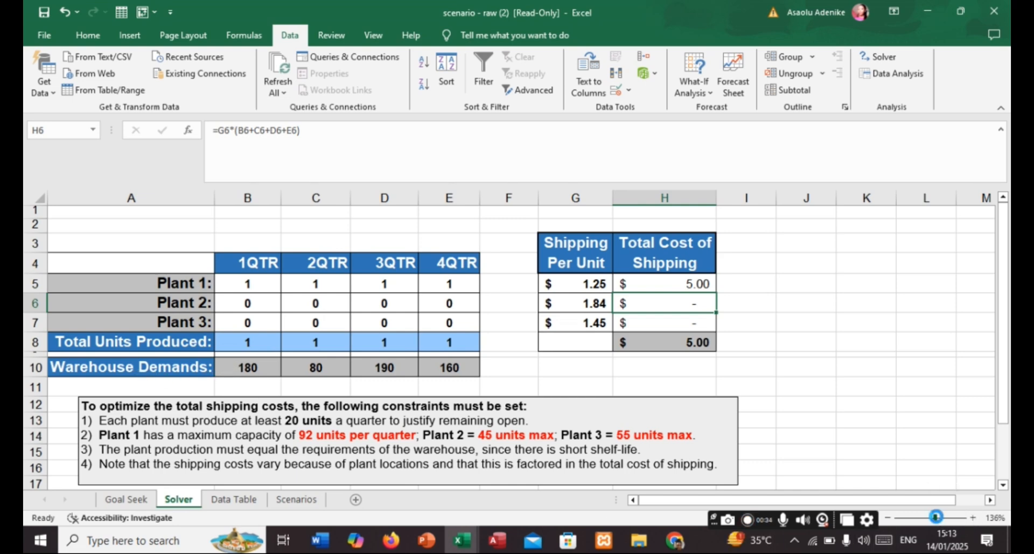
pyautogui.moveTo(933, 519); pyautogui.dragTo(940, 518)
pyautogui.scroll(-2, 696, 388)
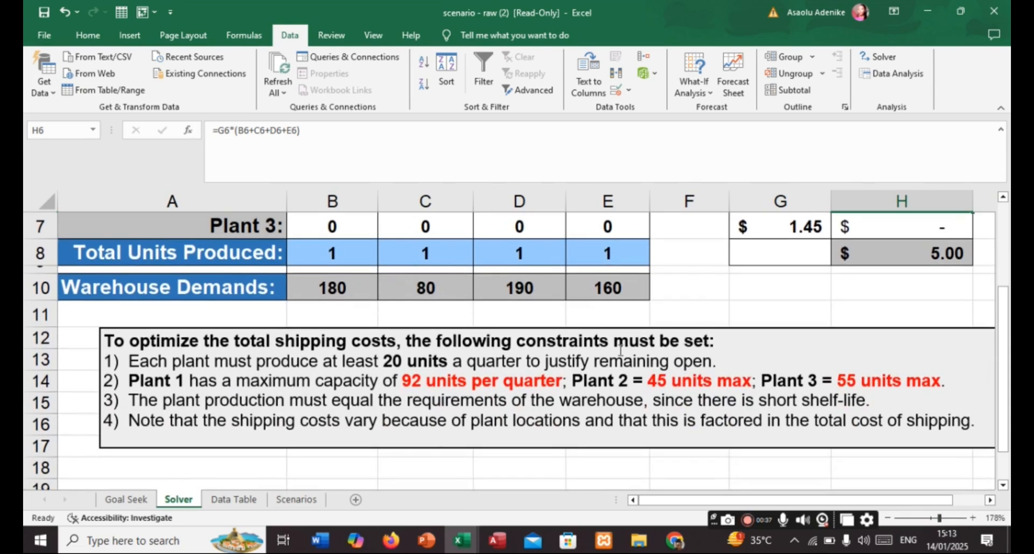
pyautogui.scroll(1, 618, 349)
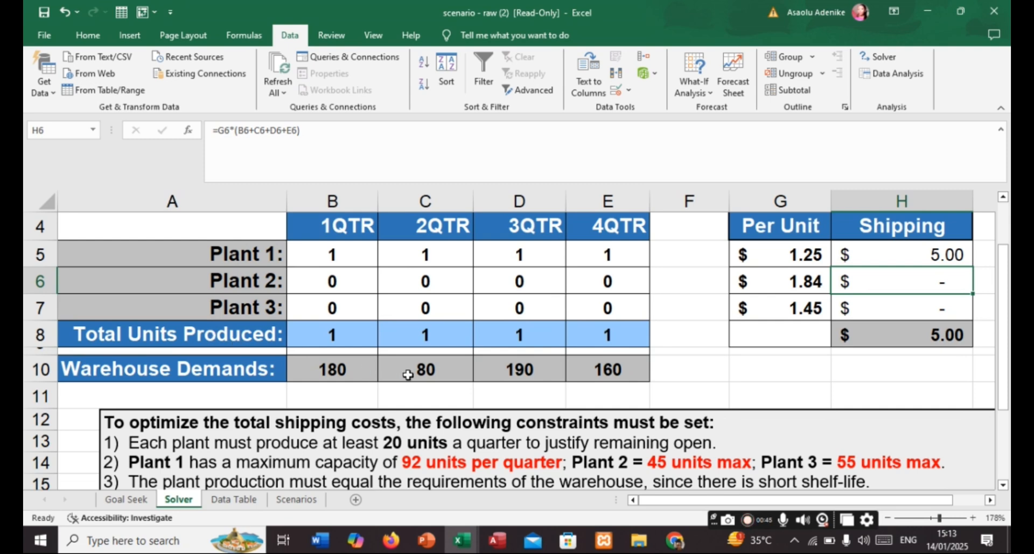
pyautogui.scroll(1, 896, 268)
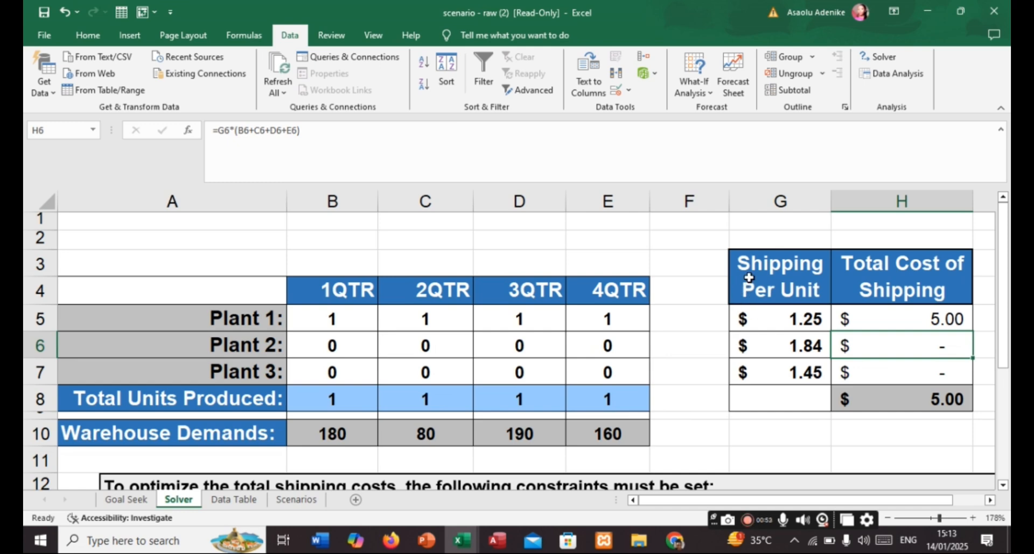
pyautogui.scroll(-2, 750, 299)
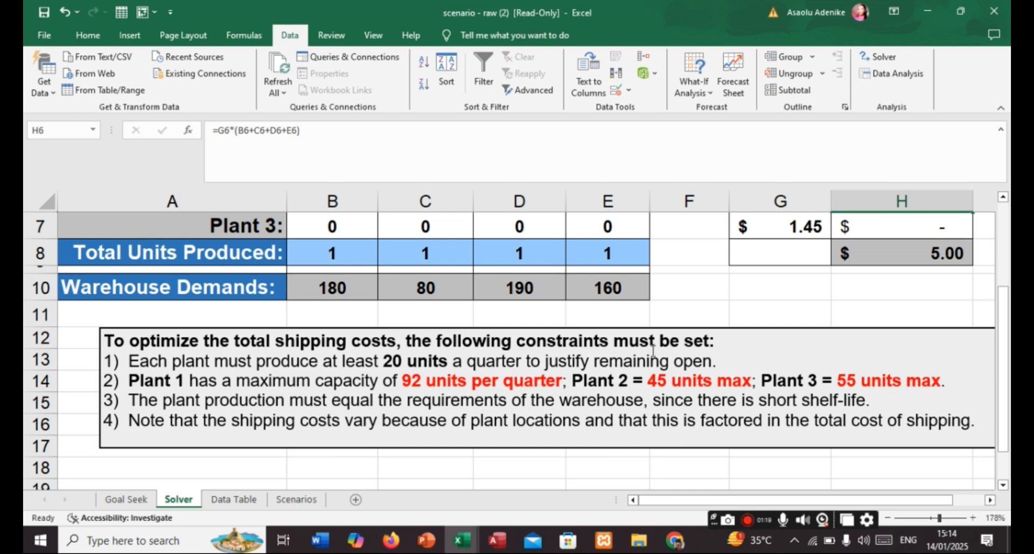
pyautogui.scroll(1, 668, 349)
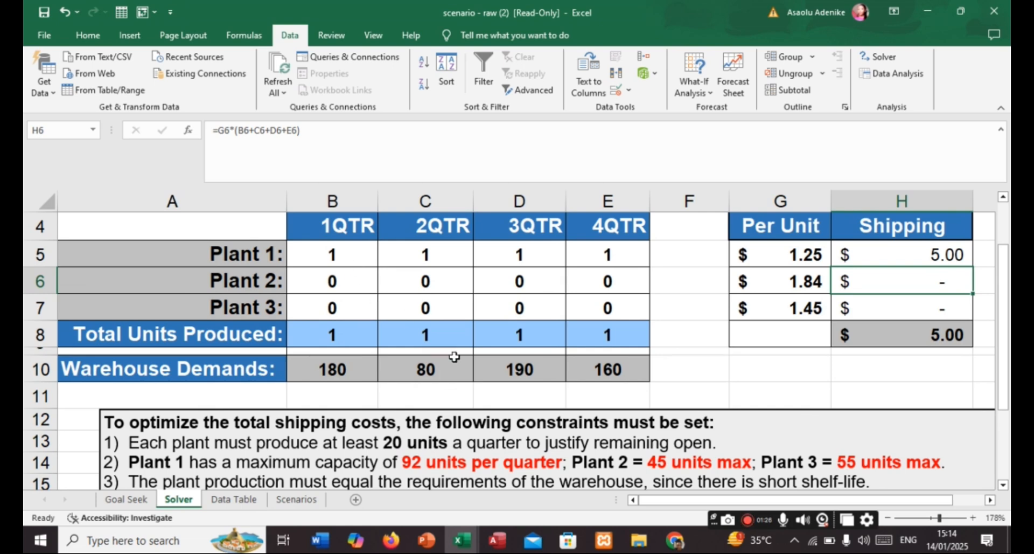
pyautogui.scroll(-1, 473, 378)
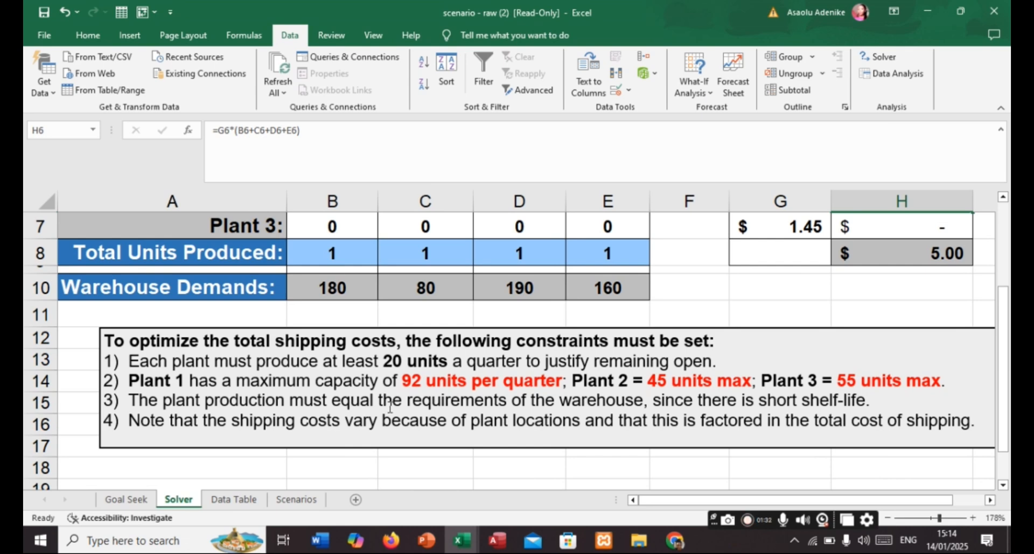
pyautogui.scroll(1, 439, 395)
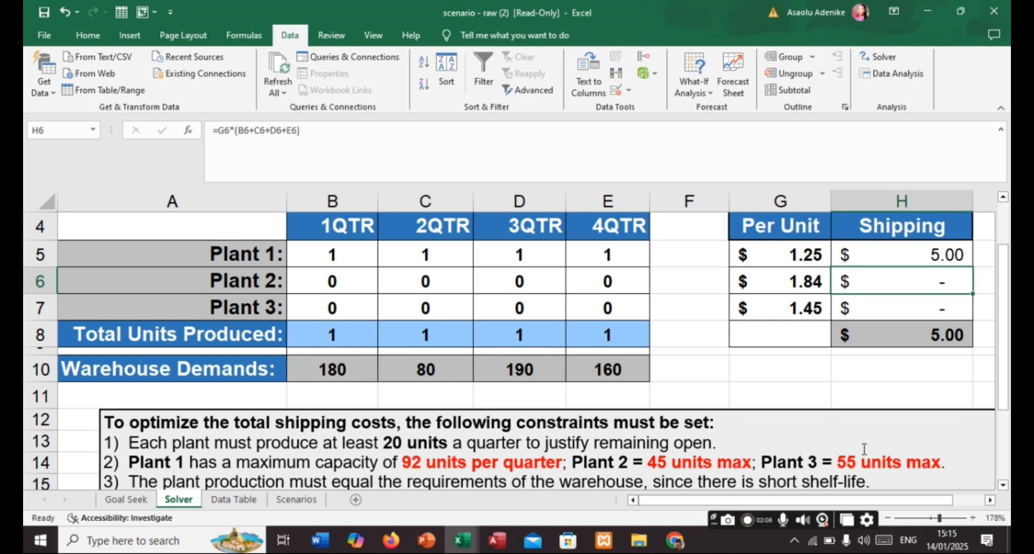
pyautogui.scroll(-1, 723, 464)
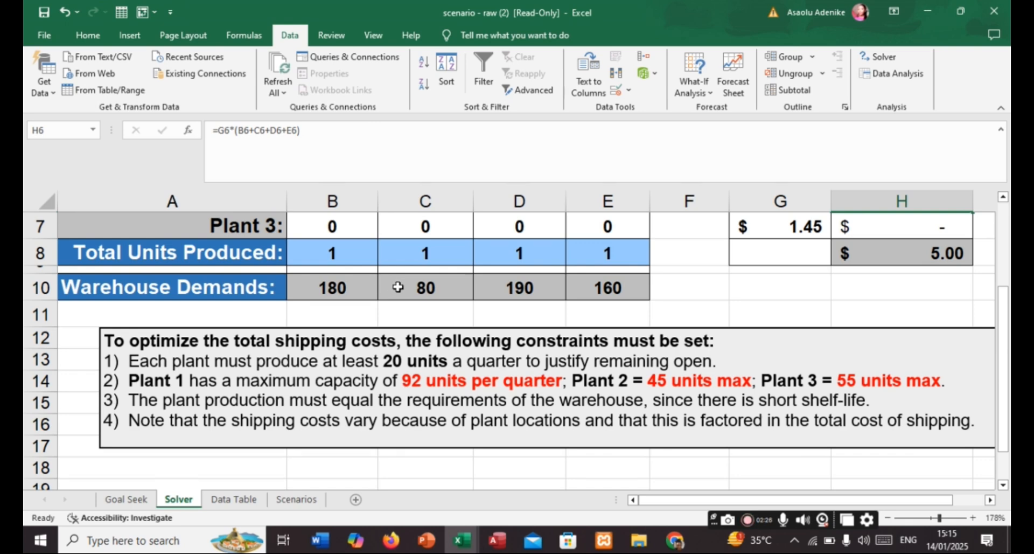
pyautogui.scroll(2, 400, 286)
pyautogui.scroll(-1, 374, 321)
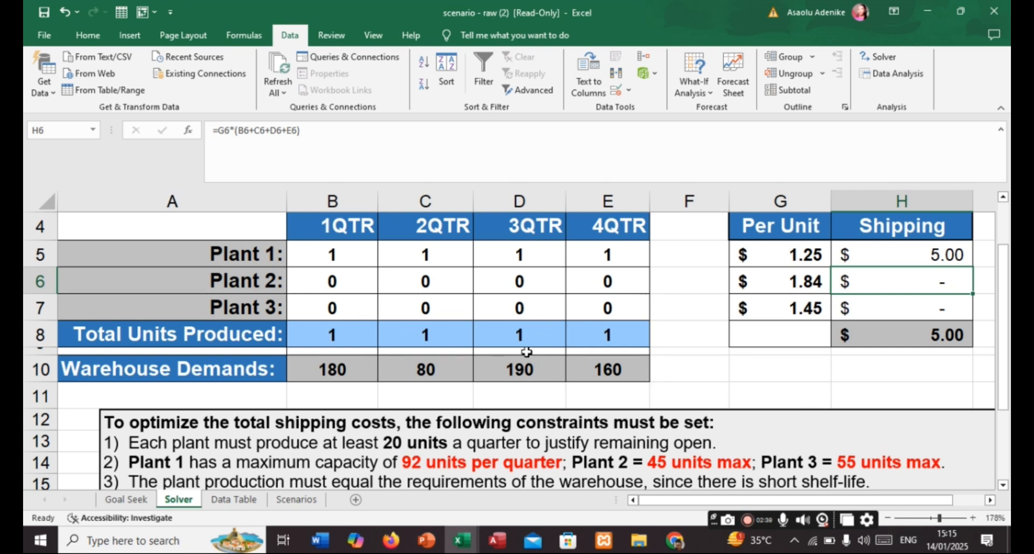
pyautogui.scroll(-1, 523, 350)
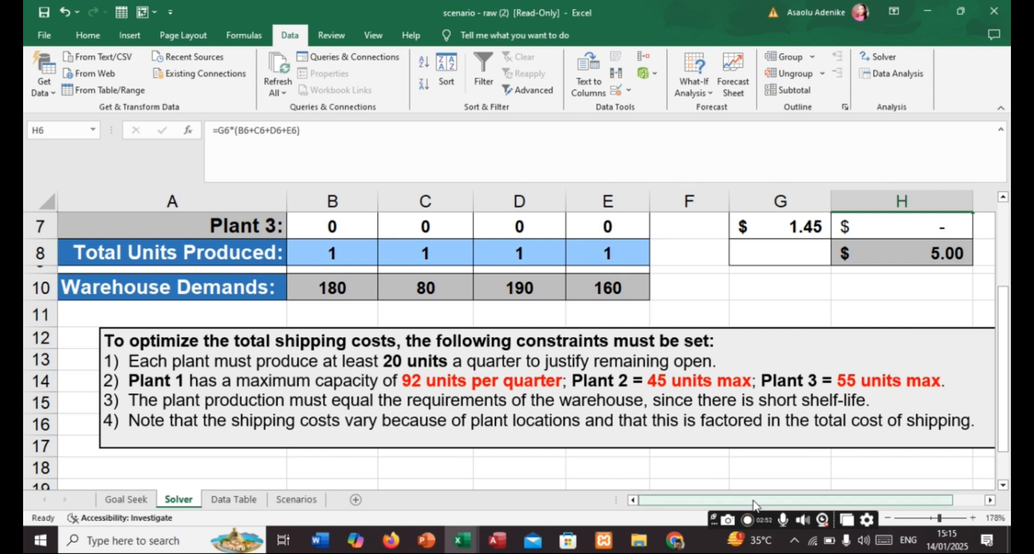
pyautogui.scroll(1, 848, 442)
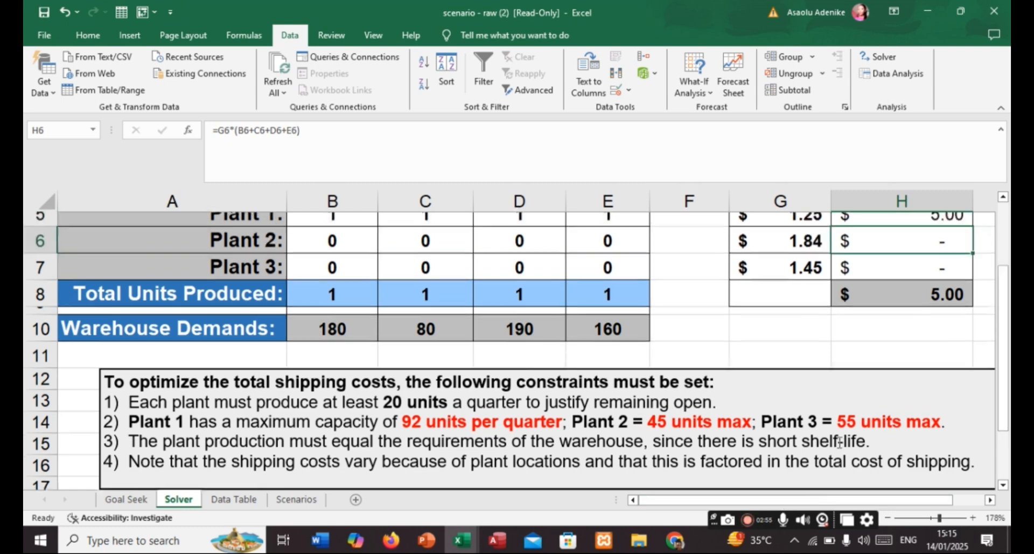
pyautogui.scroll(-1, 848, 442)
pyautogui.scroll(2, 881, 431)
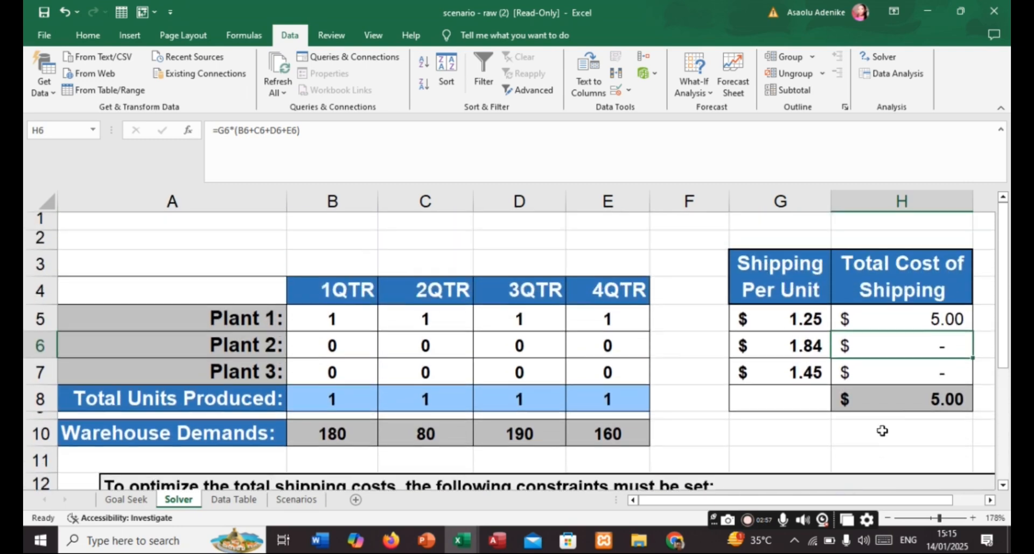
pyautogui.click(990, 500)
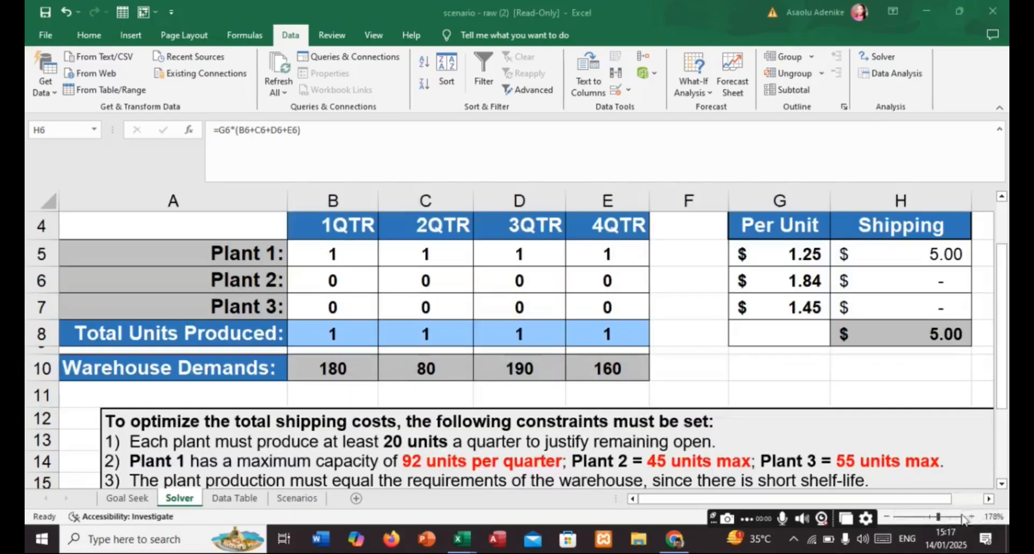
pyautogui.click(990, 500)
pyautogui.scroll(1, 714, 364)
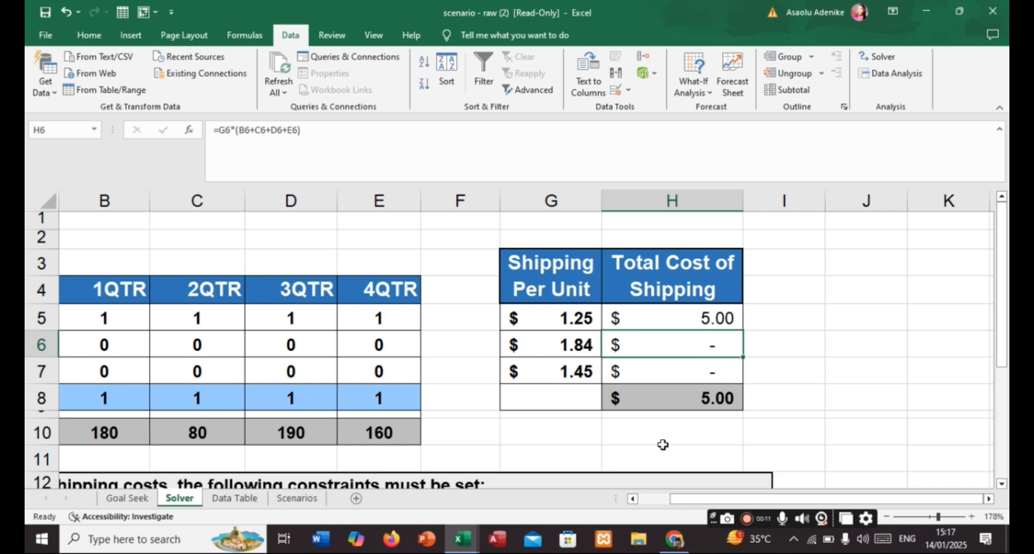
pyautogui.click(633, 502)
pyautogui.scroll(-2, 733, 458)
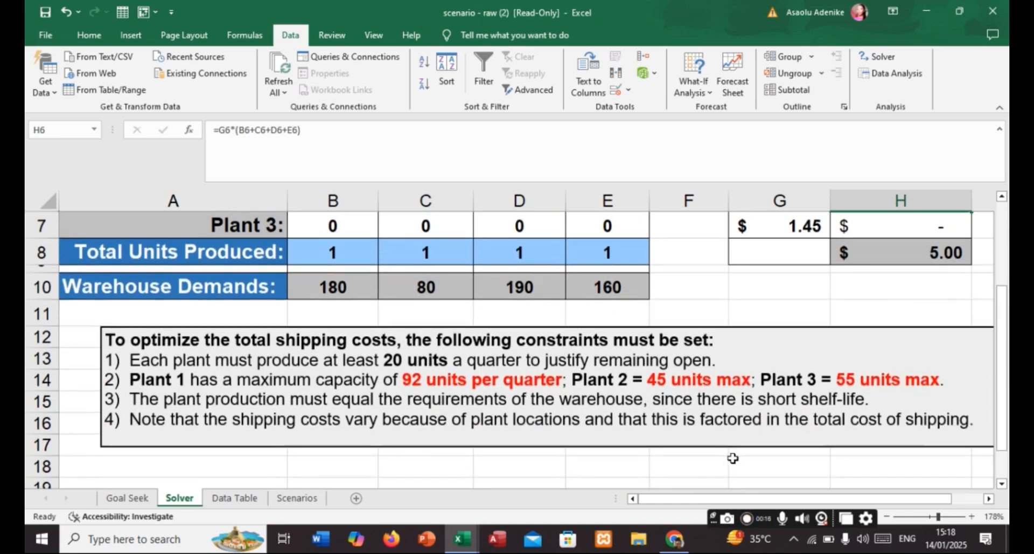
pyautogui.scroll(2, 732, 457)
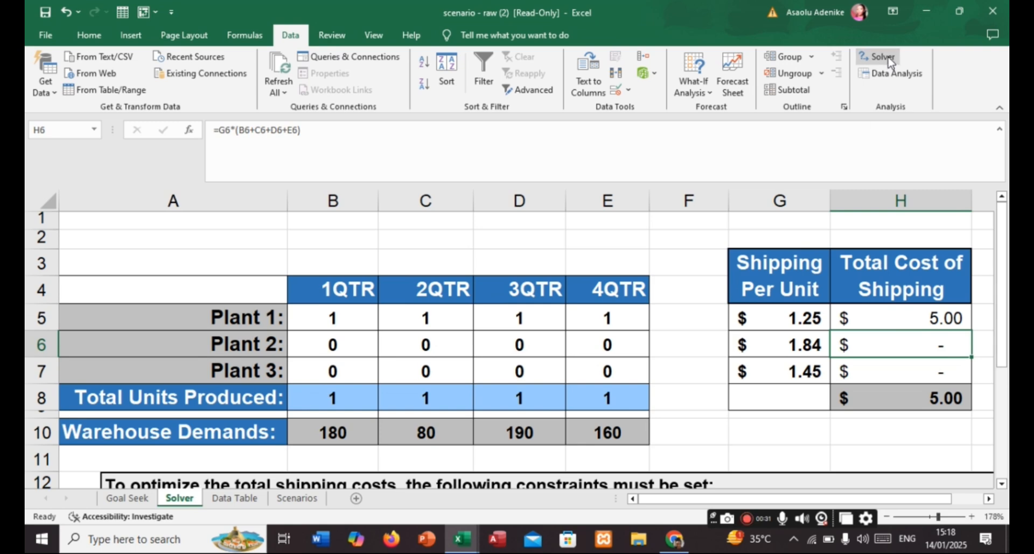
# - Start Solver and set its objective to minimize the total shipping cost in cell H8
pyautogui.click(888, 63)
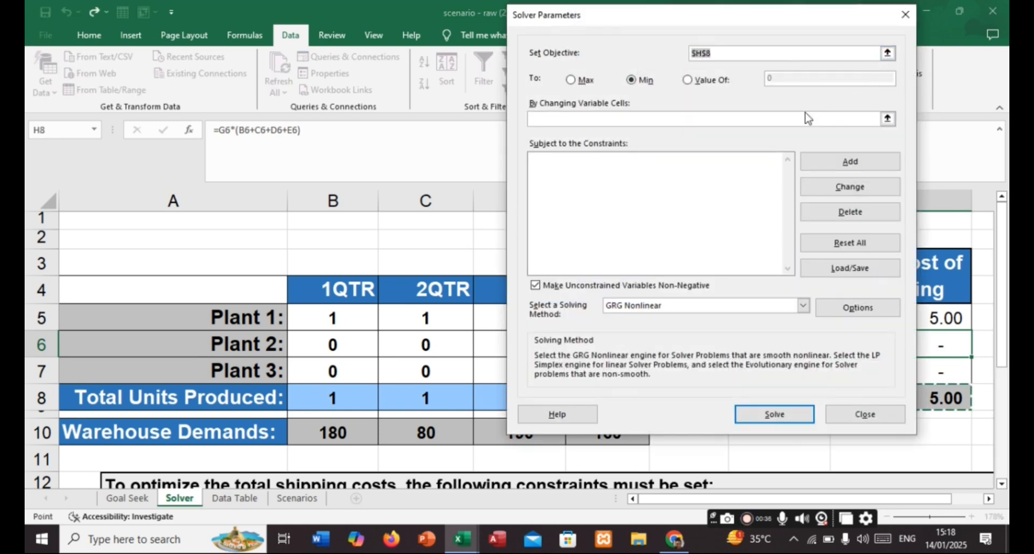
pyautogui.click(683, 124)
pyautogui.moveTo(663, 24); pyautogui.dragTo(211, 35)
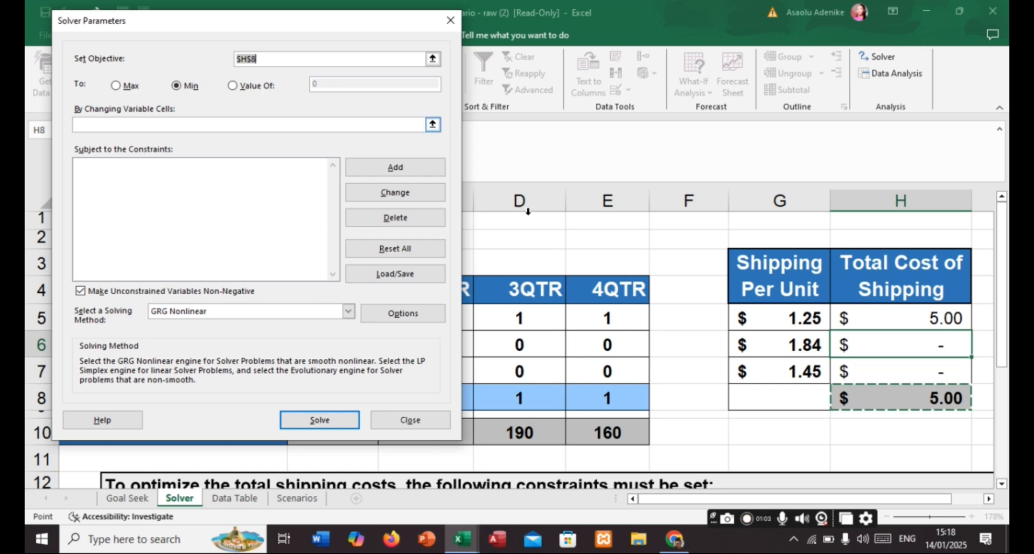
pyautogui.click(934, 402)
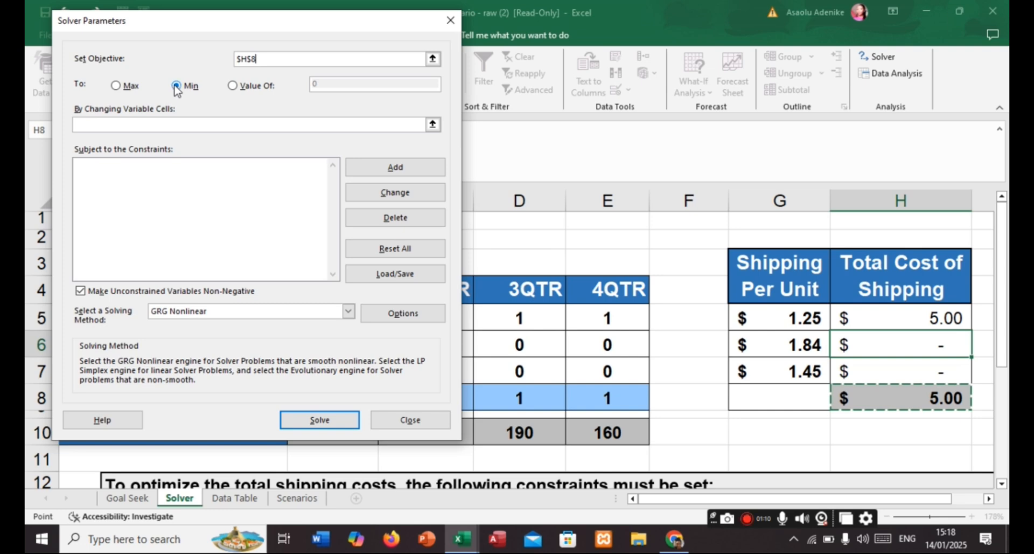
pyautogui.click(116, 86)
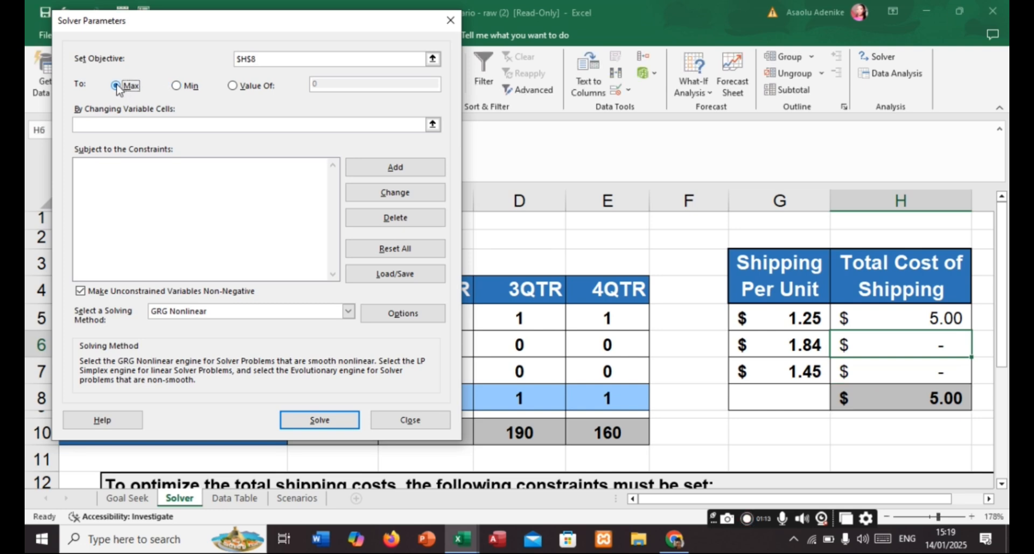
pyautogui.click(177, 86)
pyautogui.click(233, 86)
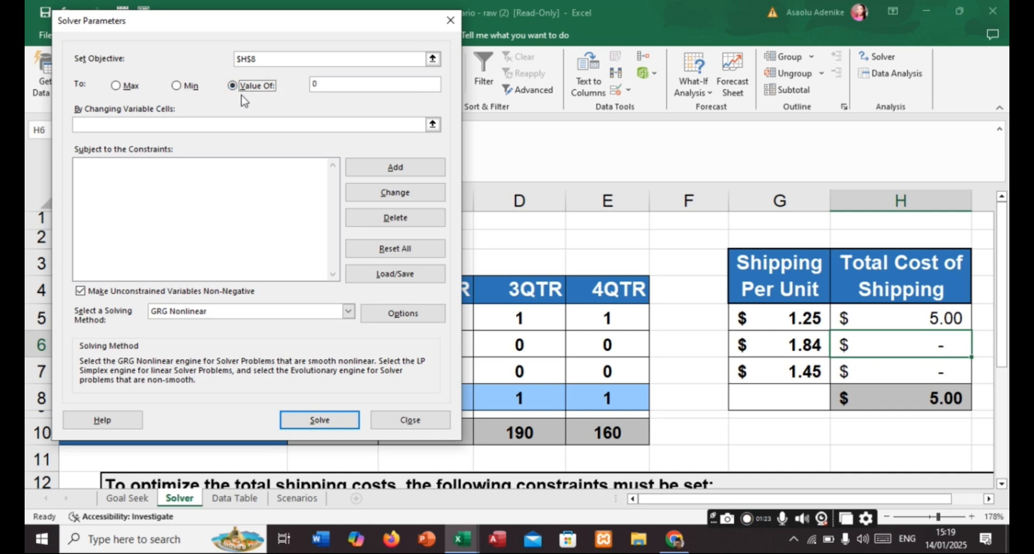
pyautogui.click(178, 86)
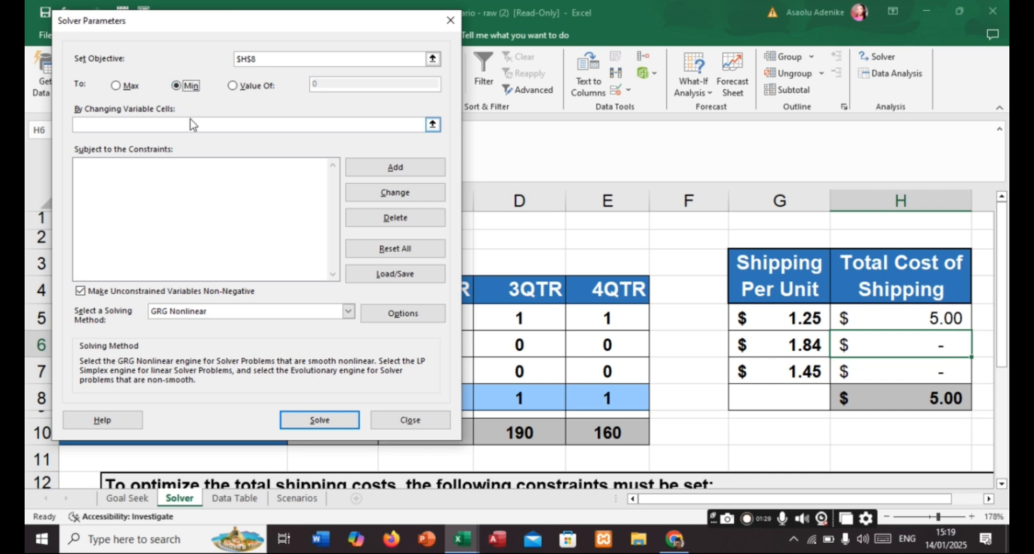
# - Set the changing variable cells to the quarterly production figures of all three plants, B5:E7
pyautogui.moveTo(305, 22); pyautogui.dragTo(214, 16)
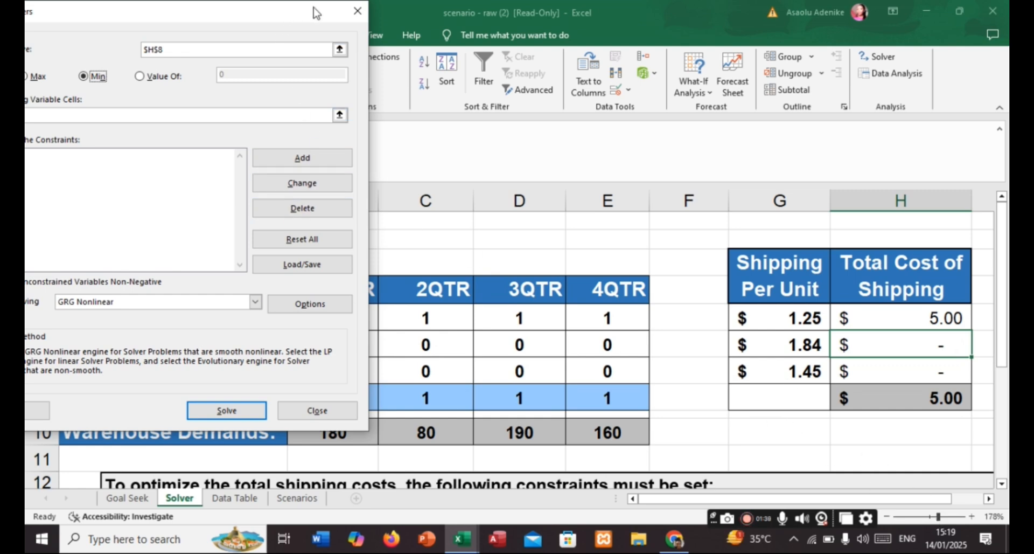
pyautogui.moveTo(317, 12); pyautogui.dragTo(1007, 69)
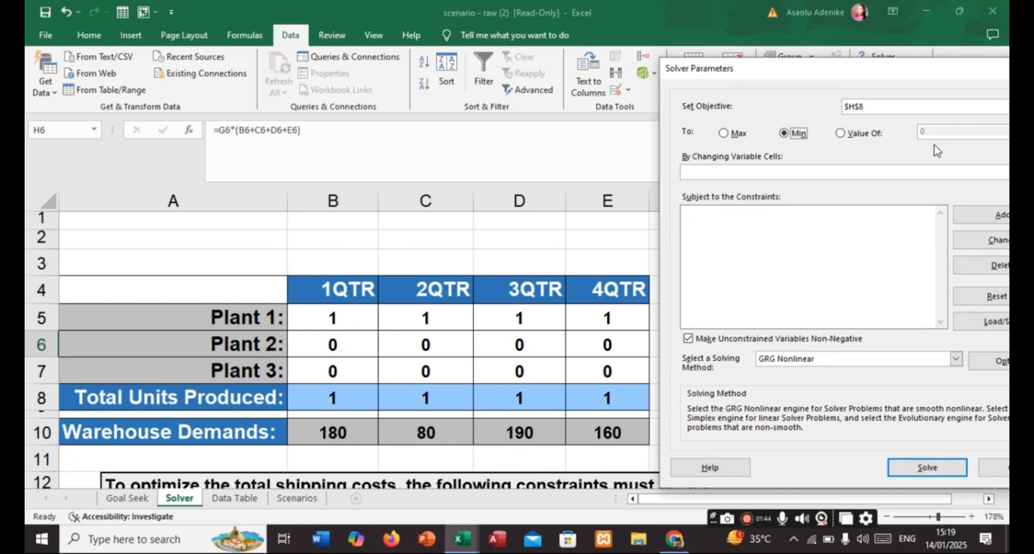
pyautogui.click(727, 173)
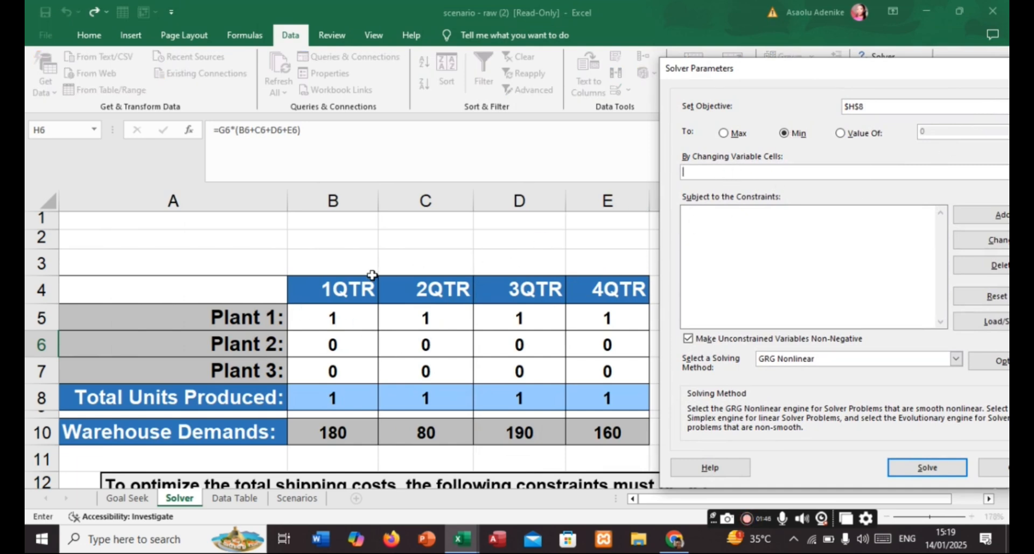
pyautogui.click(323, 312)
pyautogui.moveTo(323, 311); pyautogui.dragTo(630, 365)
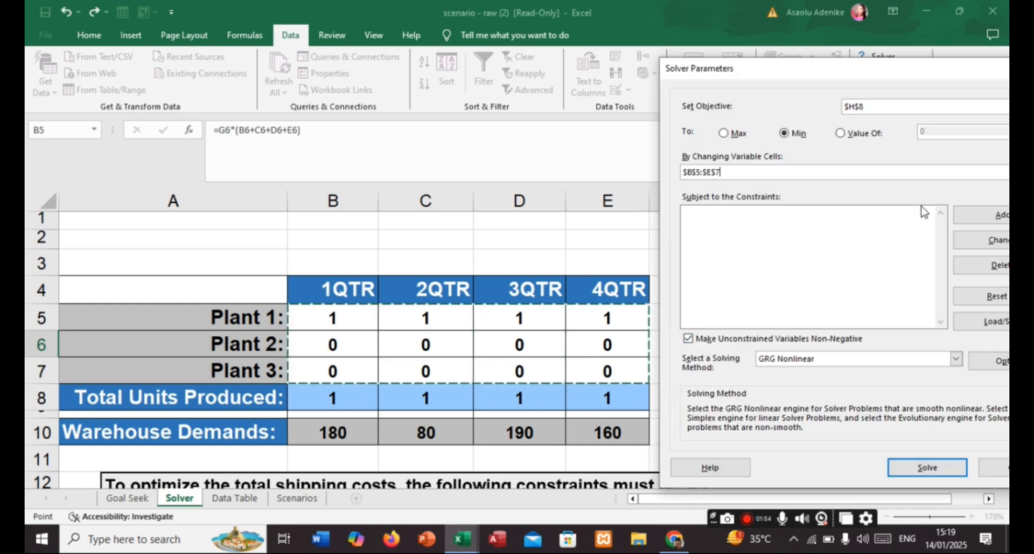
# - Start a new Solver constraint and reference the quarterly production cells of all three plants, B5:E7
pyautogui.moveTo(778, 73); pyautogui.dragTo(567, 54)
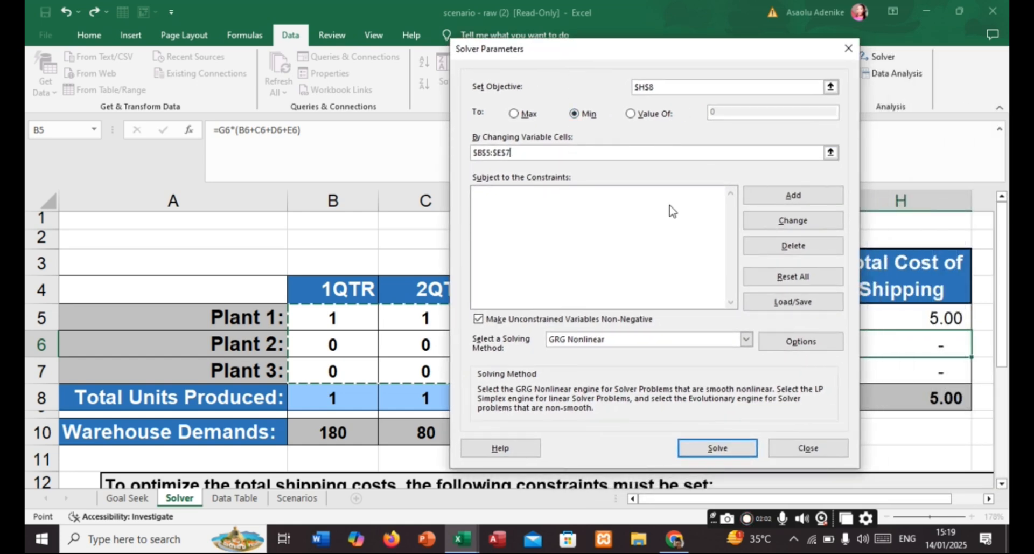
pyautogui.click(794, 196)
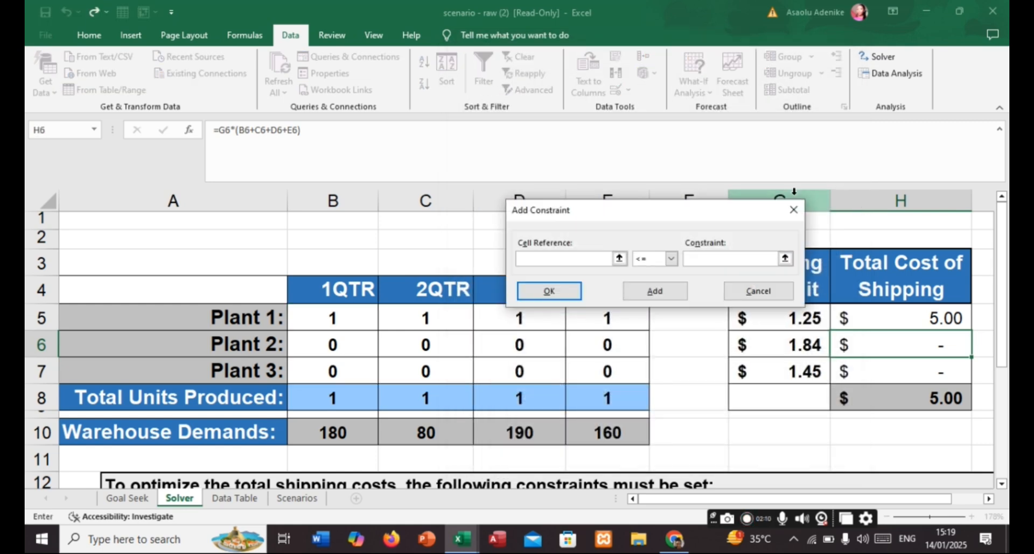
pyautogui.scroll(-1, 696, 389)
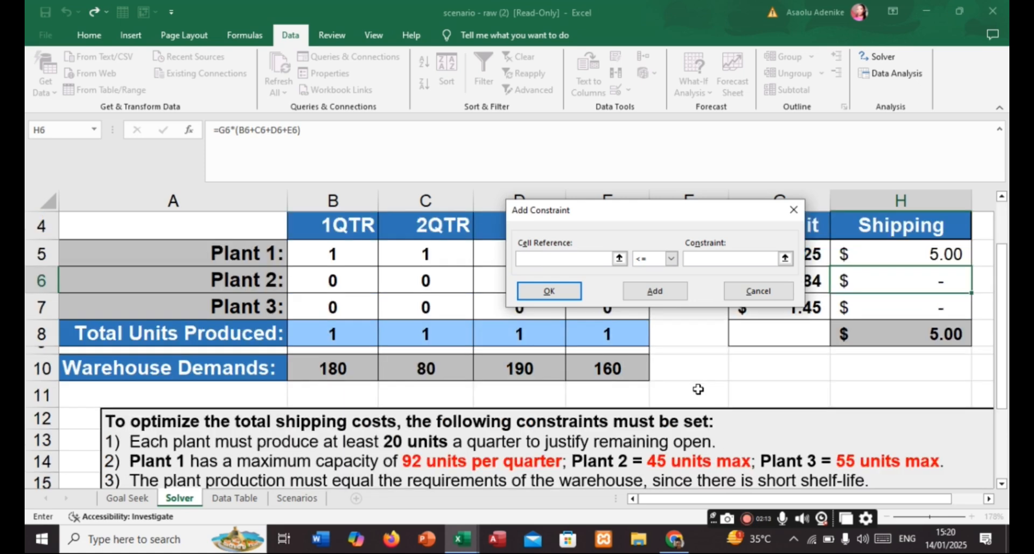
pyautogui.scroll(-1, 682, 404)
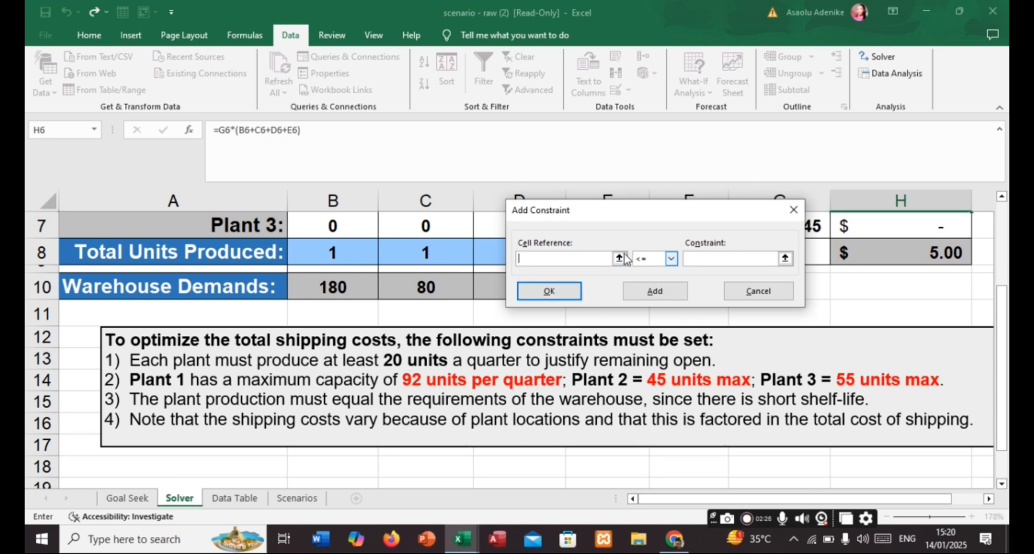
pyautogui.scroll(1, 452, 253)
pyautogui.scroll(1, 382, 256)
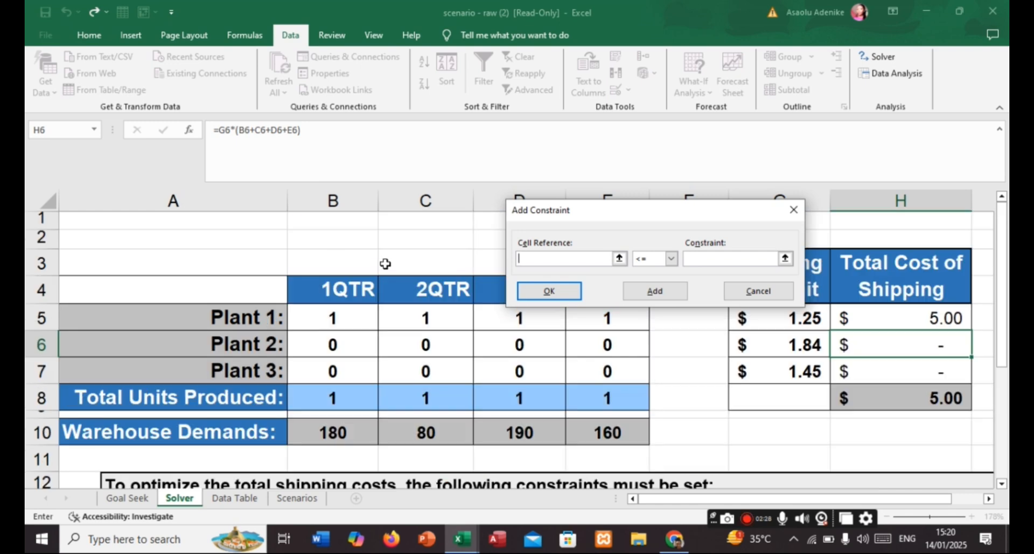
pyautogui.click(363, 323)
pyautogui.moveTo(364, 323); pyautogui.dragTo(622, 367)
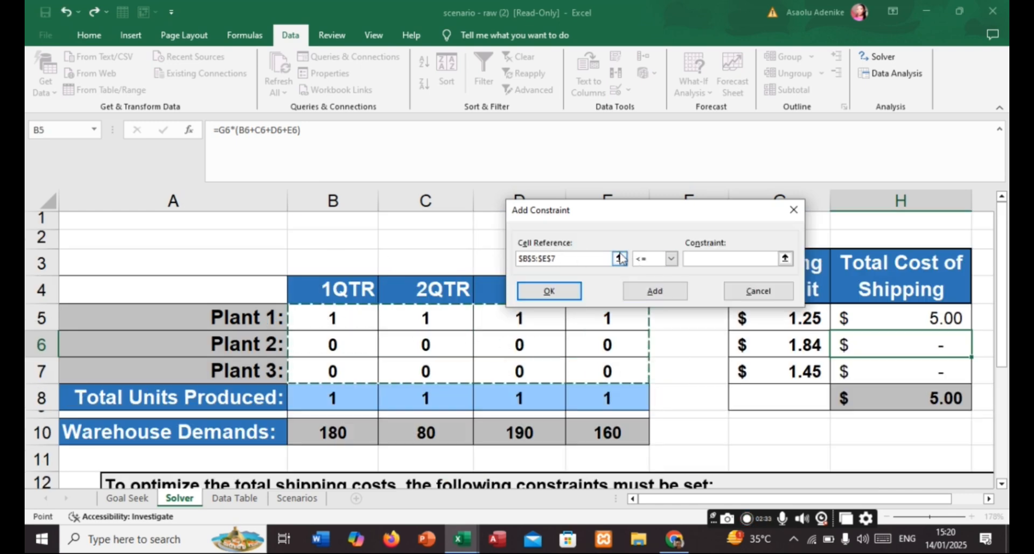
# - Require the referenced plant production cells to be greater than or equal to 20 and add the constraint
pyautogui.click(671, 259)
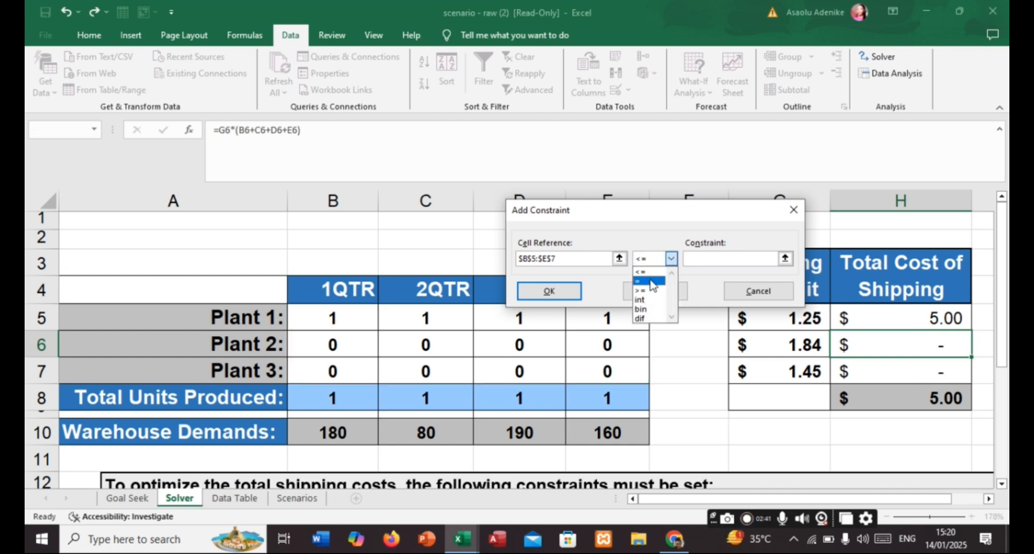
pyautogui.click(658, 280)
pyautogui.click(722, 261)
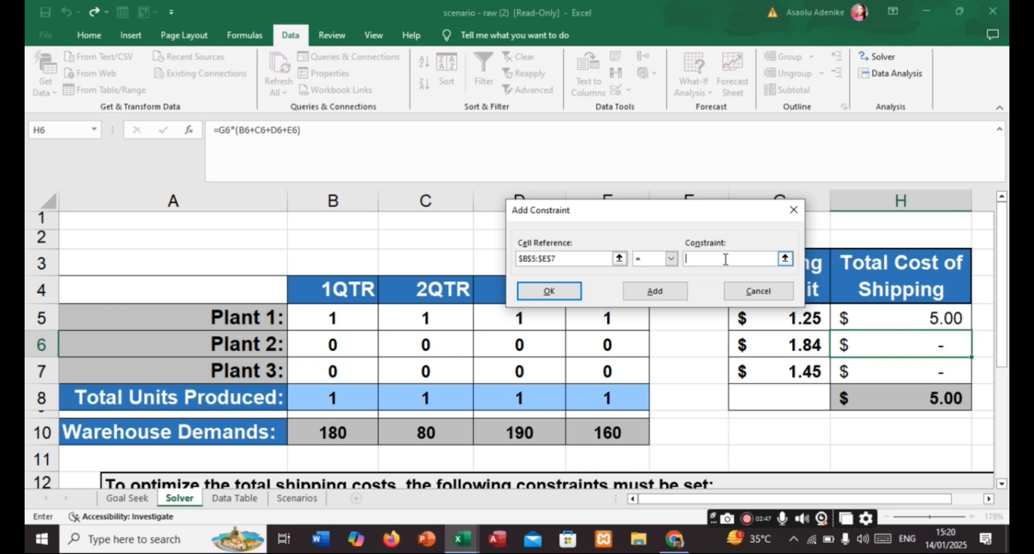
pyautogui.click(672, 260)
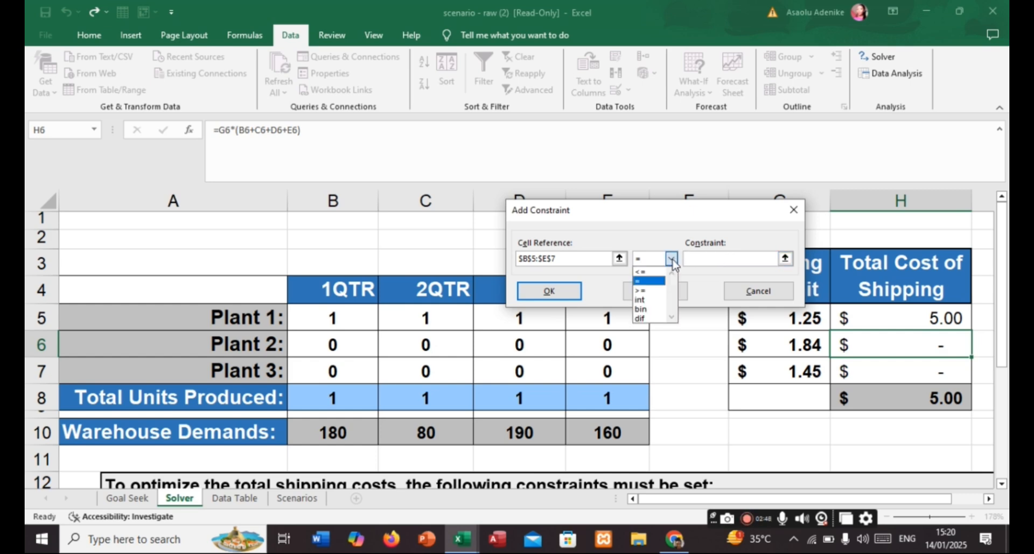
pyautogui.click(652, 291)
pyautogui.click(738, 259)
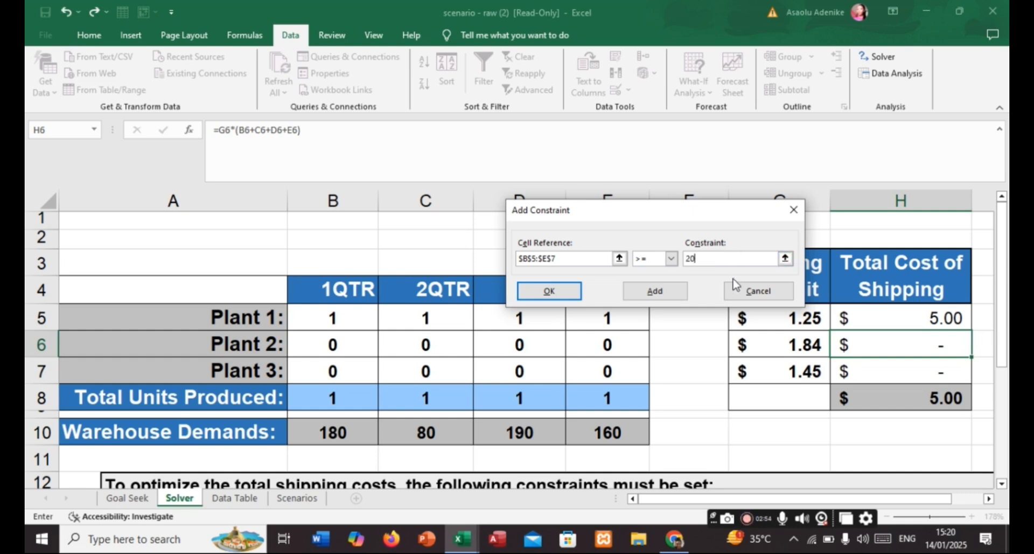
pyautogui.click(666, 295)
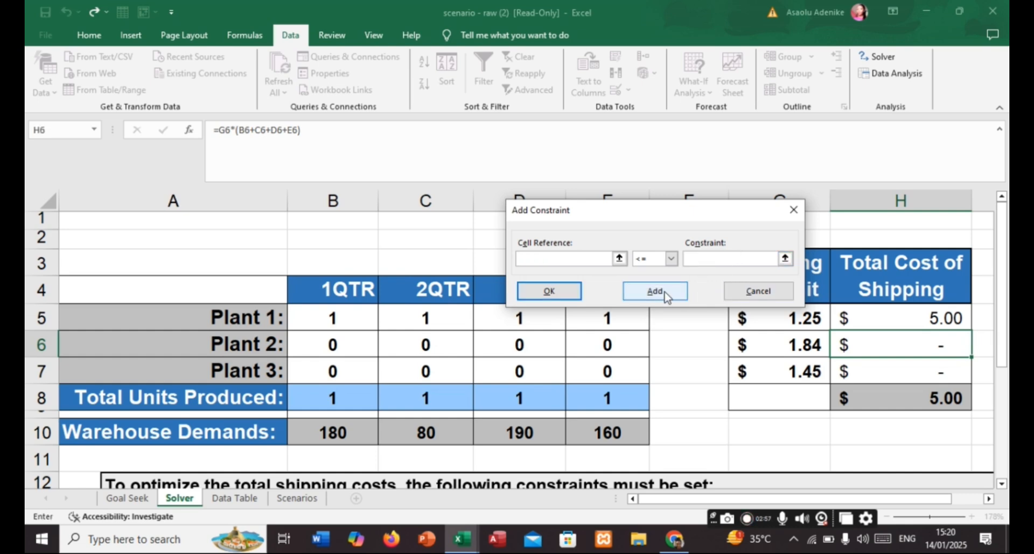
# - Add a constraint limiting Plant 1's quarterly production, B5:E5, to less than or equal to 92
pyautogui.scroll(-2, 489, 403)
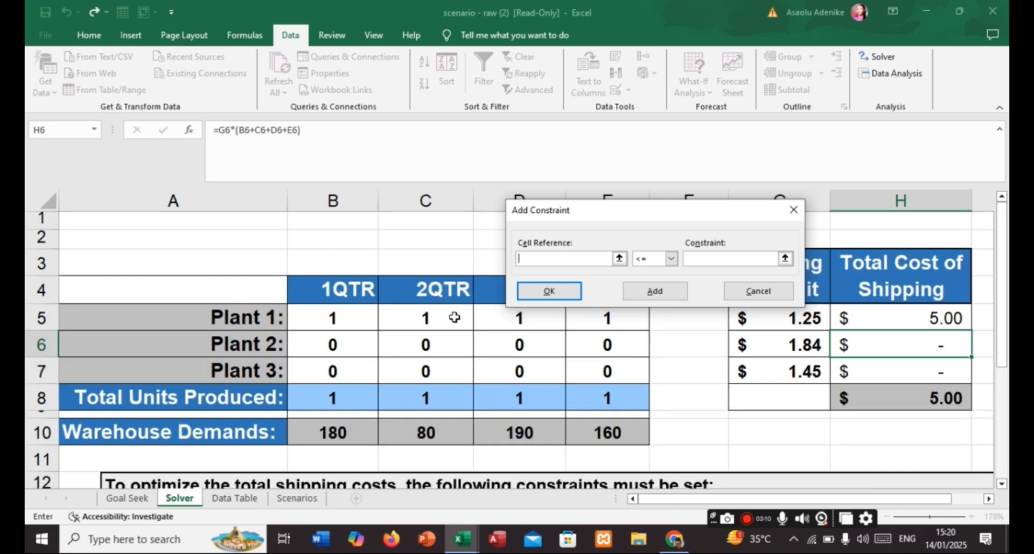
pyautogui.scroll(2, 454, 317)
pyautogui.moveTo(298, 313); pyautogui.dragTo(625, 314)
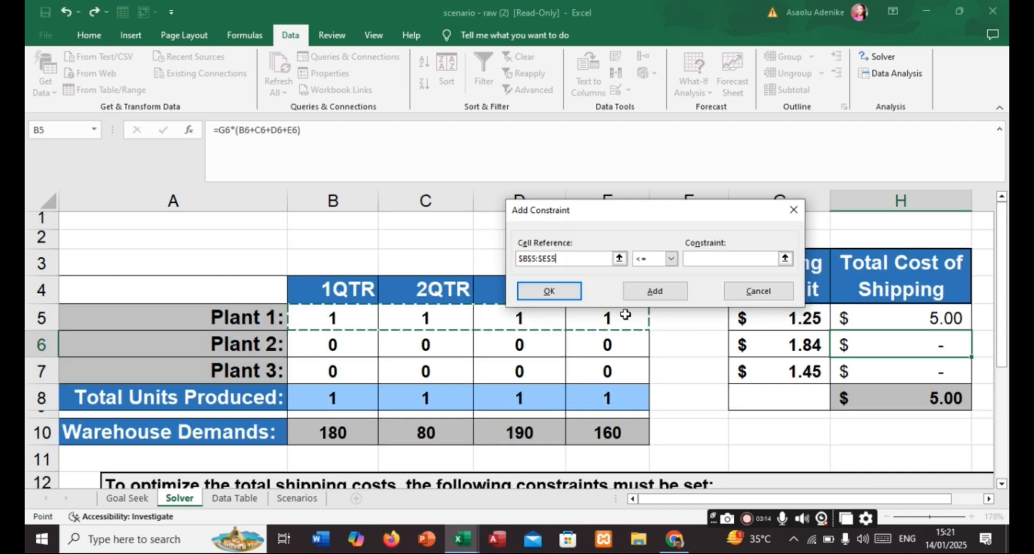
pyautogui.click(671, 259)
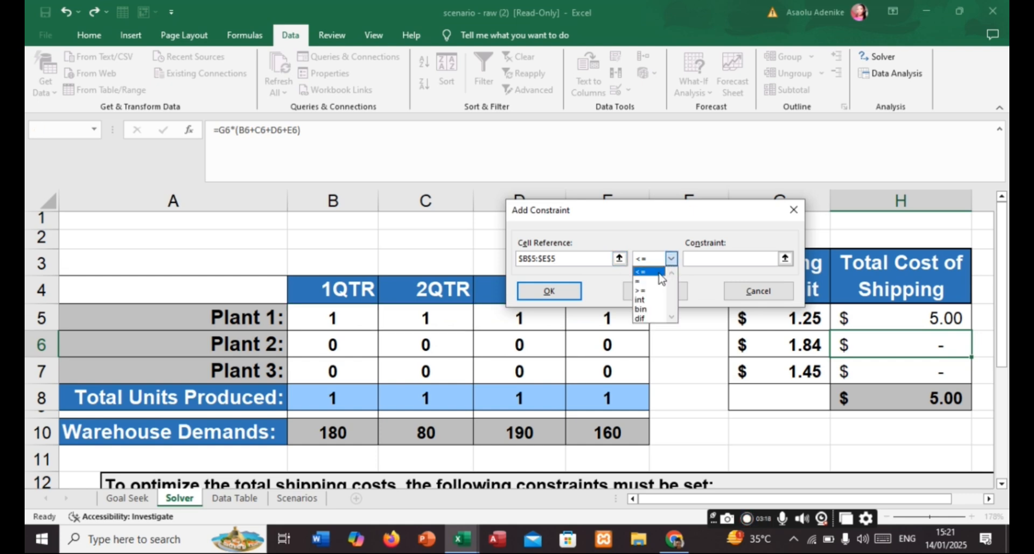
pyautogui.click(651, 272)
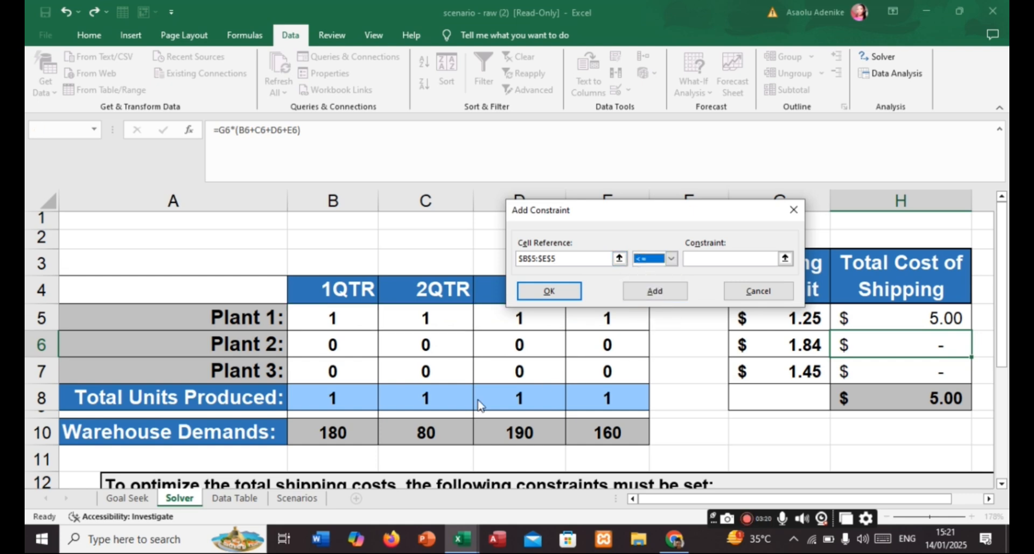
pyautogui.click(750, 259)
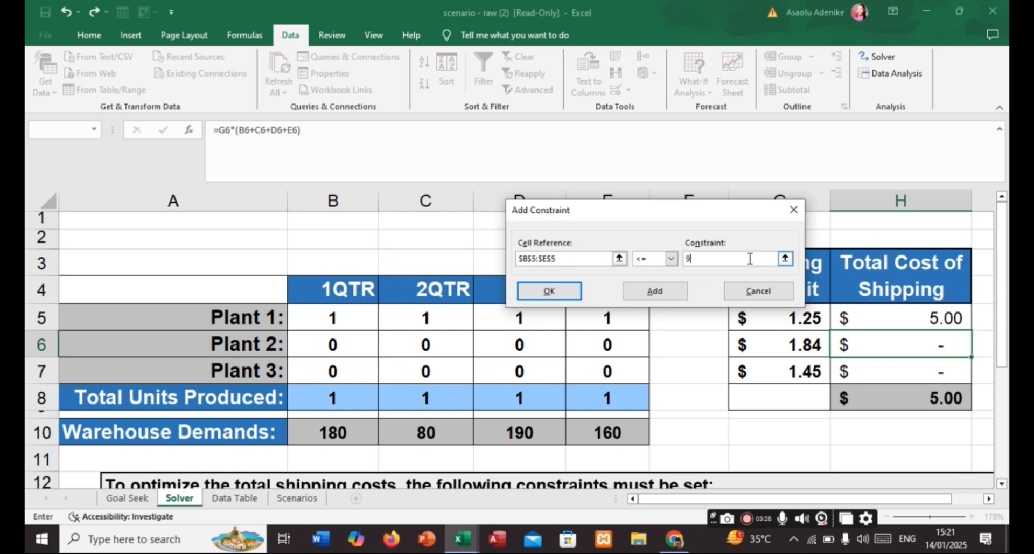
pyautogui.write('92')
pyautogui.click(655, 291)
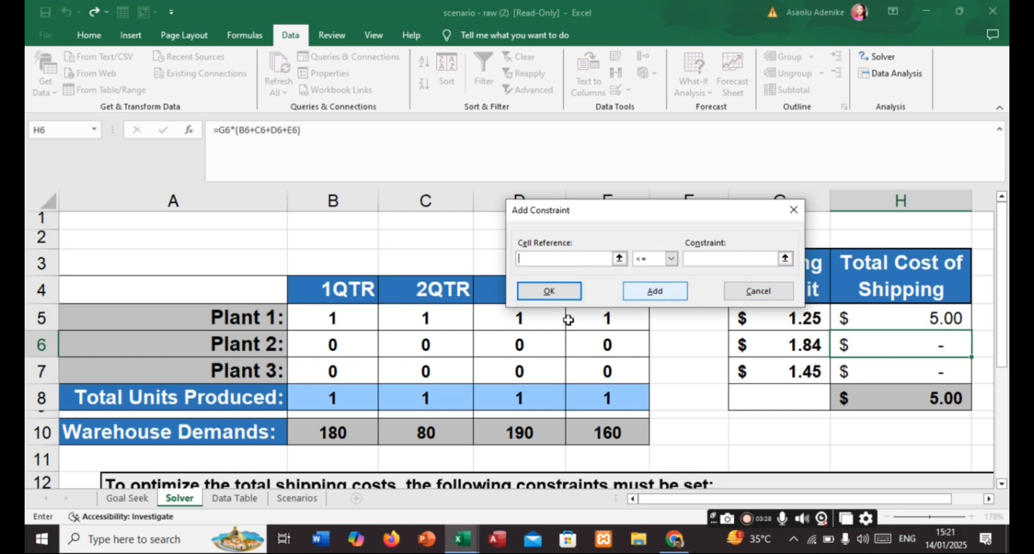
# - Add a constraint limiting Plant 2's quarterly production, B6:E6, to less than or equal to 45
pyautogui.scroll(-3, 539, 409)
pyautogui.scroll(1, 535, 406)
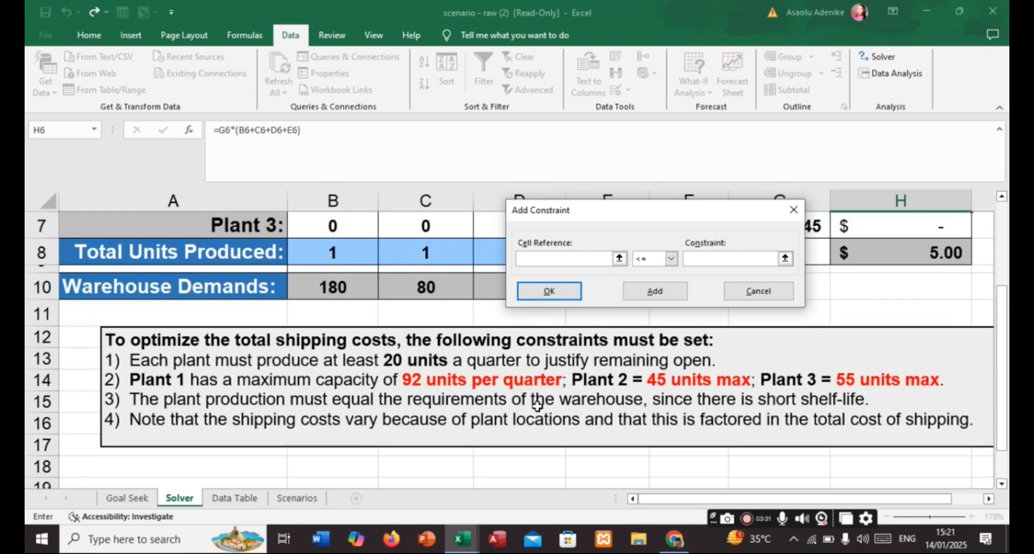
pyautogui.scroll(1, 450, 299)
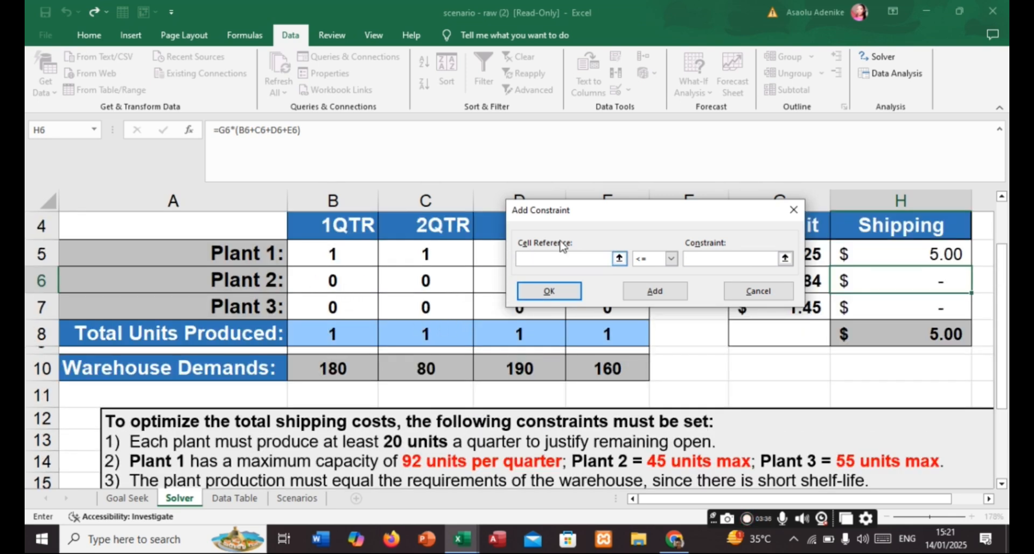
pyautogui.moveTo(655, 213); pyautogui.dragTo(742, 152)
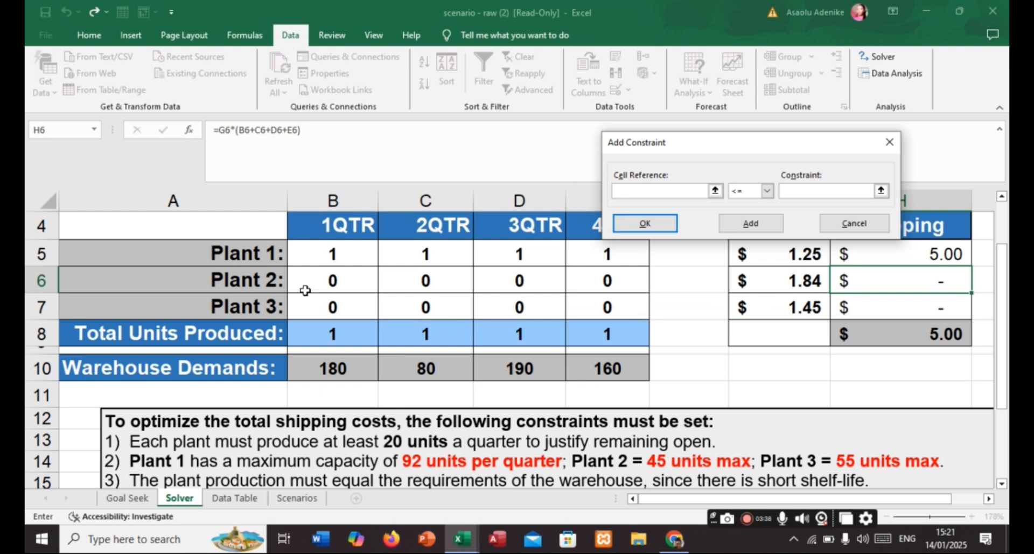
pyautogui.moveTo(304, 280); pyautogui.dragTo(596, 278)
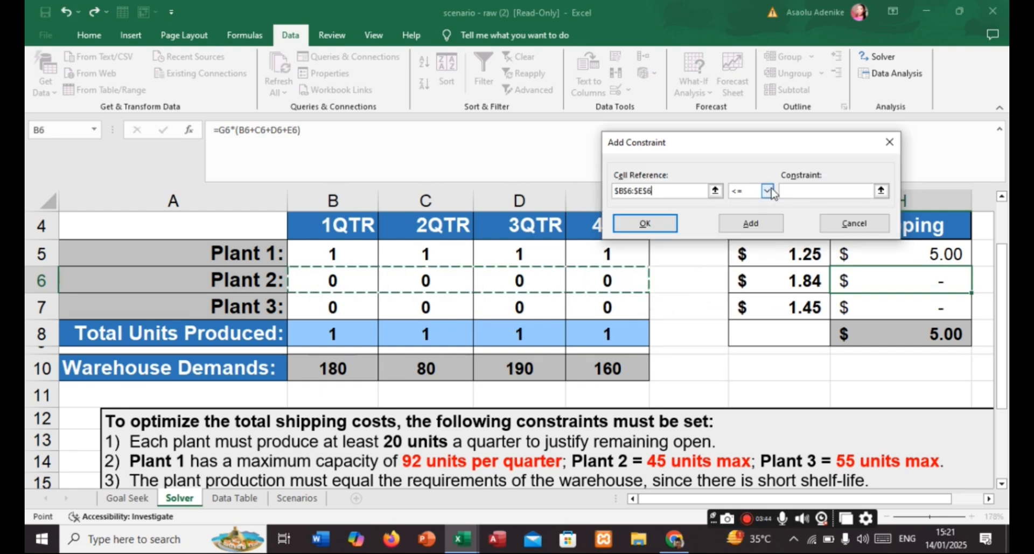
pyautogui.click(809, 191)
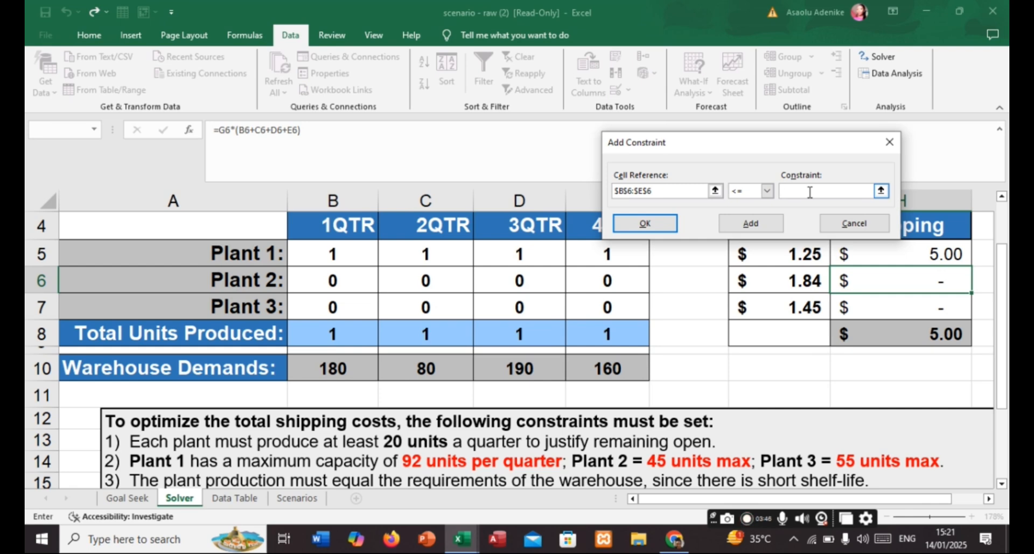
pyautogui.write('45')
pyautogui.click(751, 223)
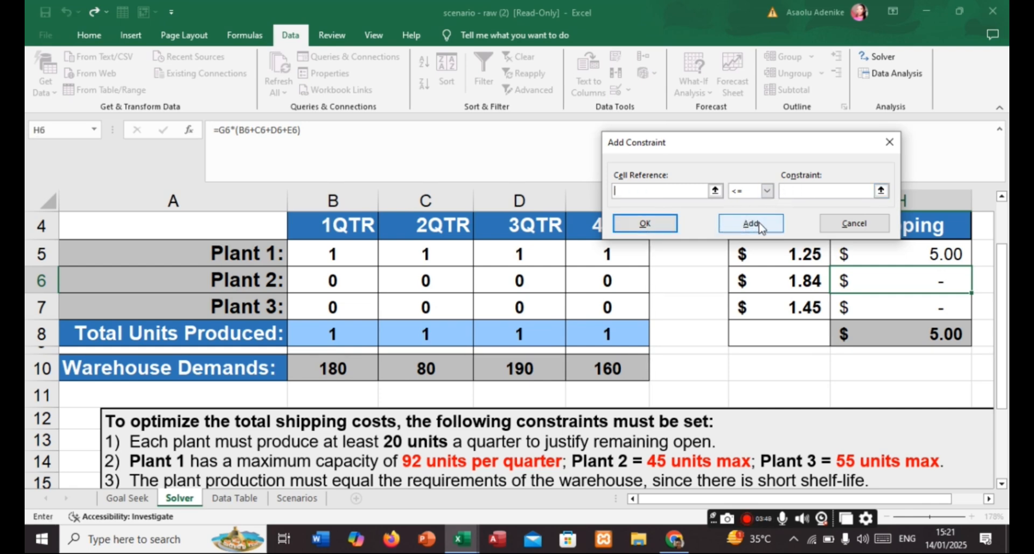
# - Add a constraint limiting Plant 3's quarterly production, B7:E7, to less than or equal to 55
pyautogui.moveTo(324, 308); pyautogui.dragTo(605, 305)
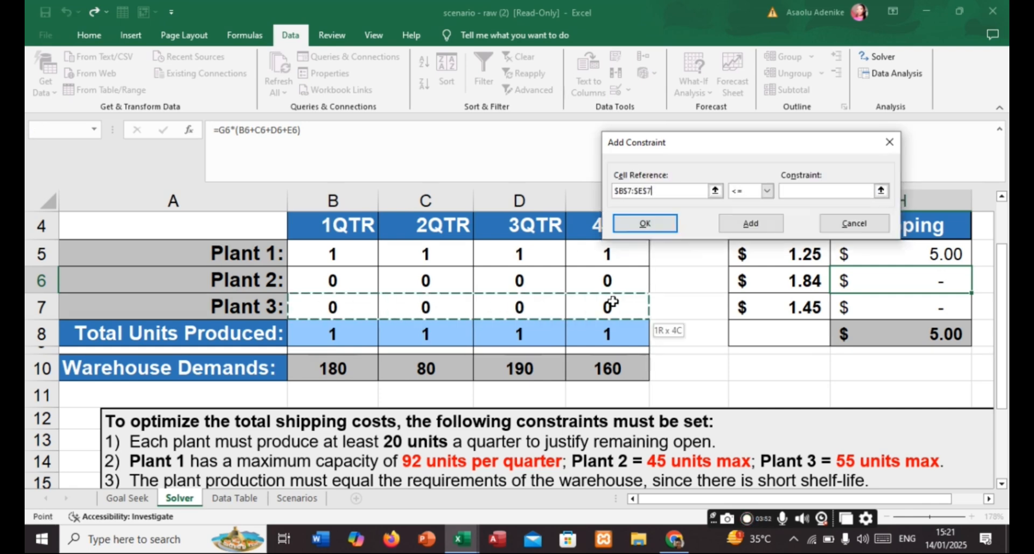
pyautogui.click(798, 191)
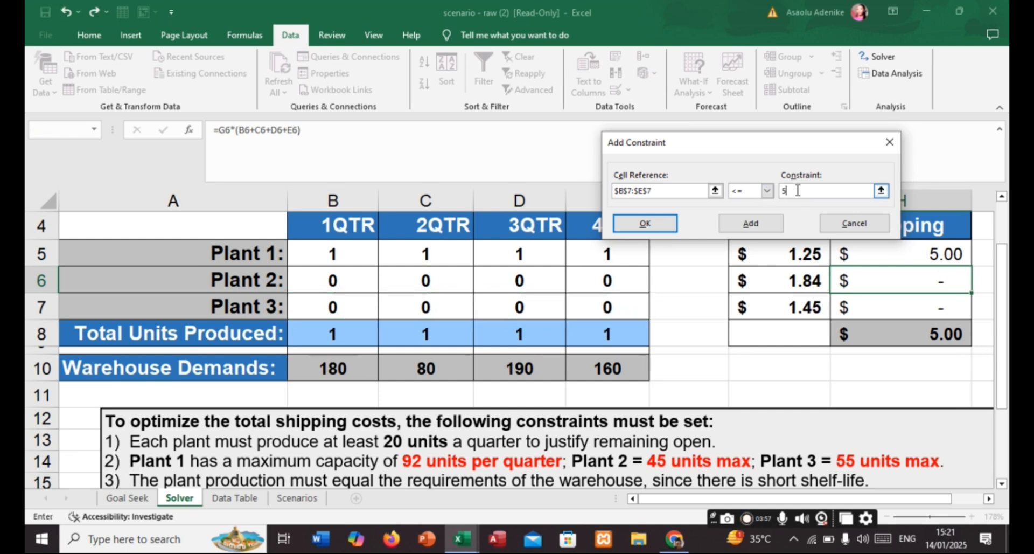
pyautogui.click(752, 223)
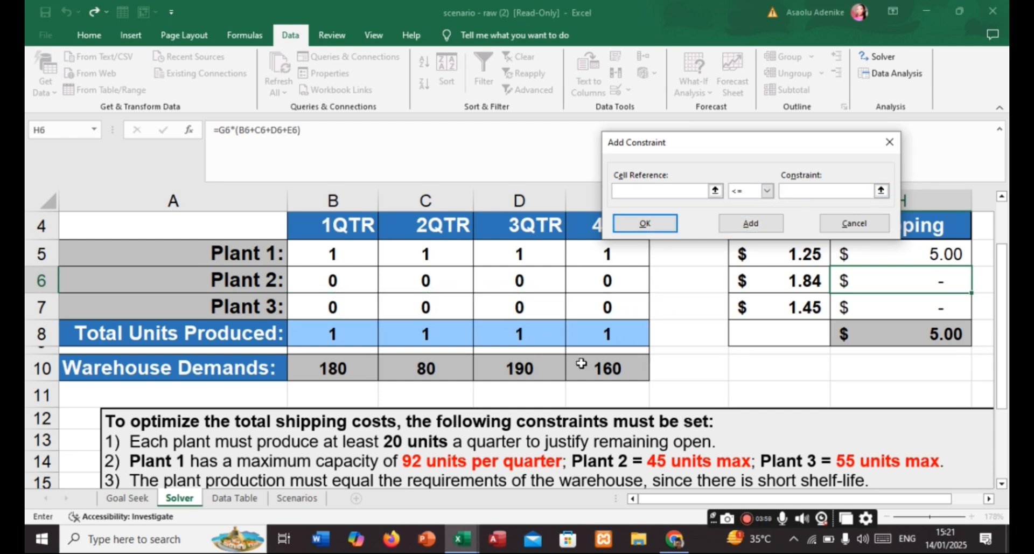
# - Constrain the total units produced, B8:E8, to equal the warehouse demands in B10:E10, and finish adding constraints
pyautogui.scroll(-1, 538, 366)
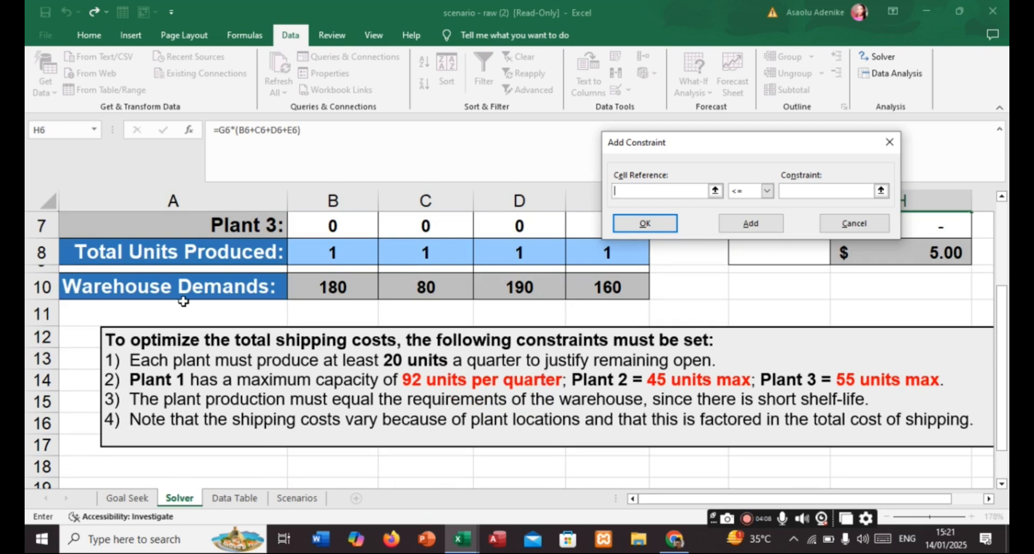
pyautogui.click(323, 250)
pyautogui.moveTo(394, 252); pyautogui.dragTo(641, 256)
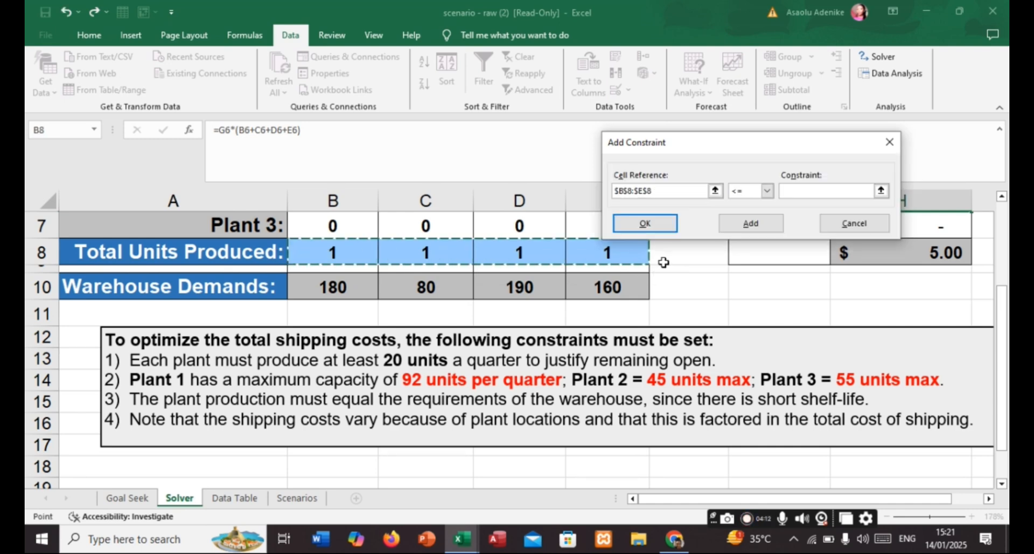
pyautogui.click(768, 192)
pyautogui.click(749, 213)
pyautogui.press('Tab')
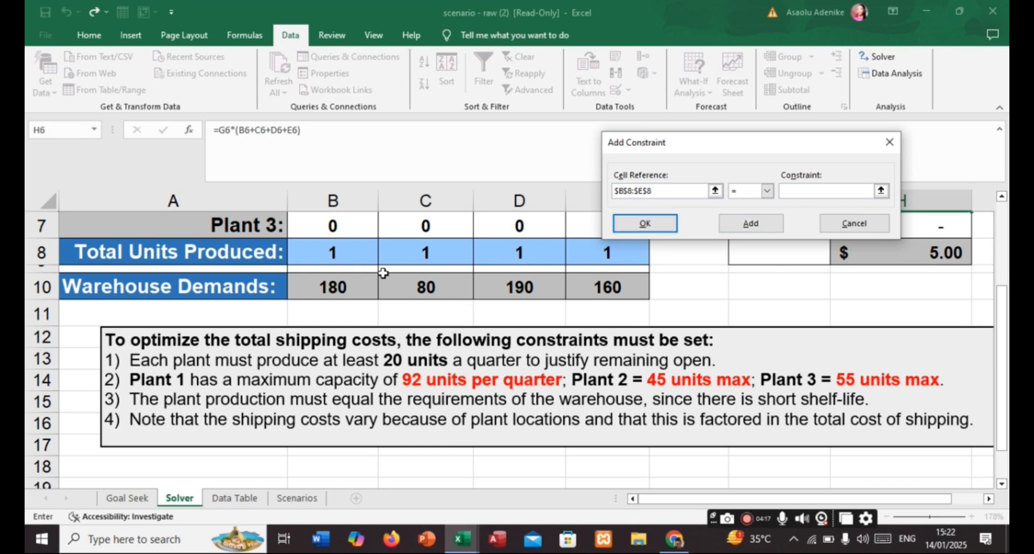
pyautogui.moveTo(301, 280); pyautogui.dragTo(632, 297)
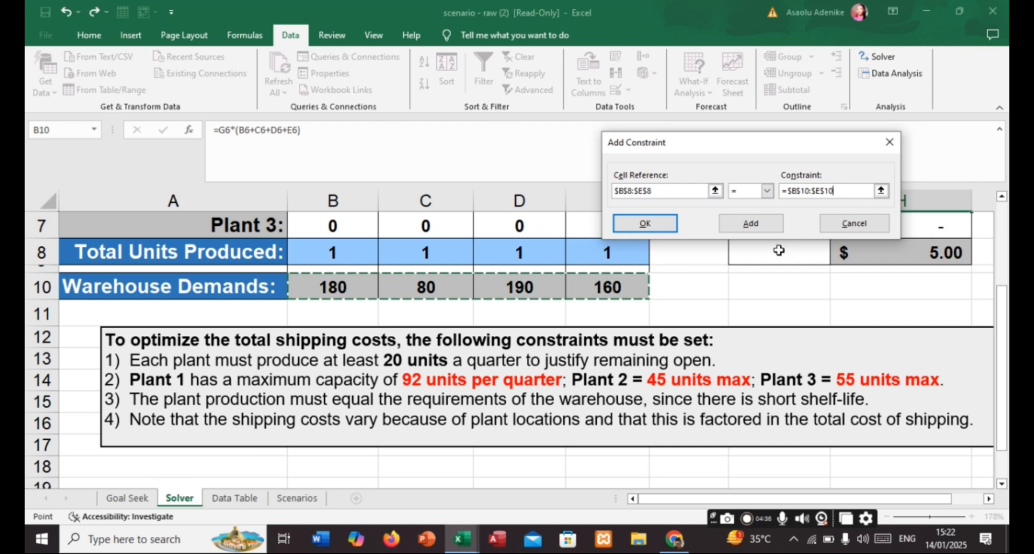
pyautogui.click(658, 226)
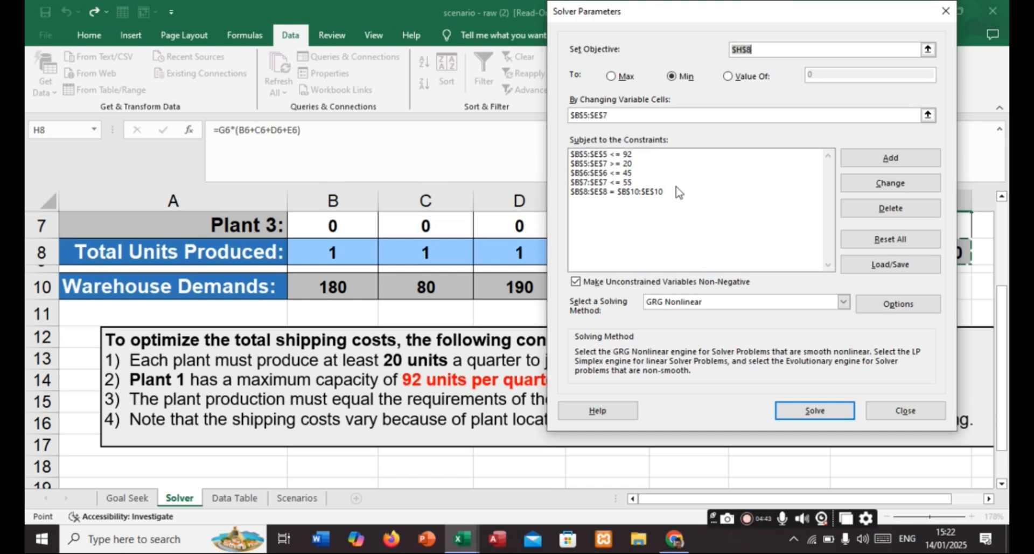
# - Solve the model and move the Solver results dialog clear of the production and shipping tables
pyautogui.moveTo(697, 16); pyautogui.dragTo(493, 54)
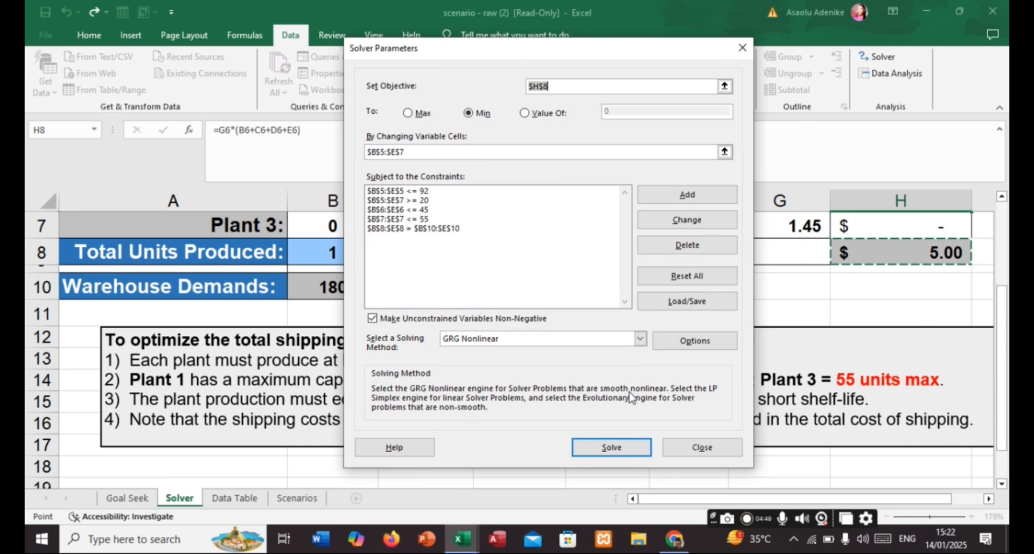
pyautogui.click(621, 450)
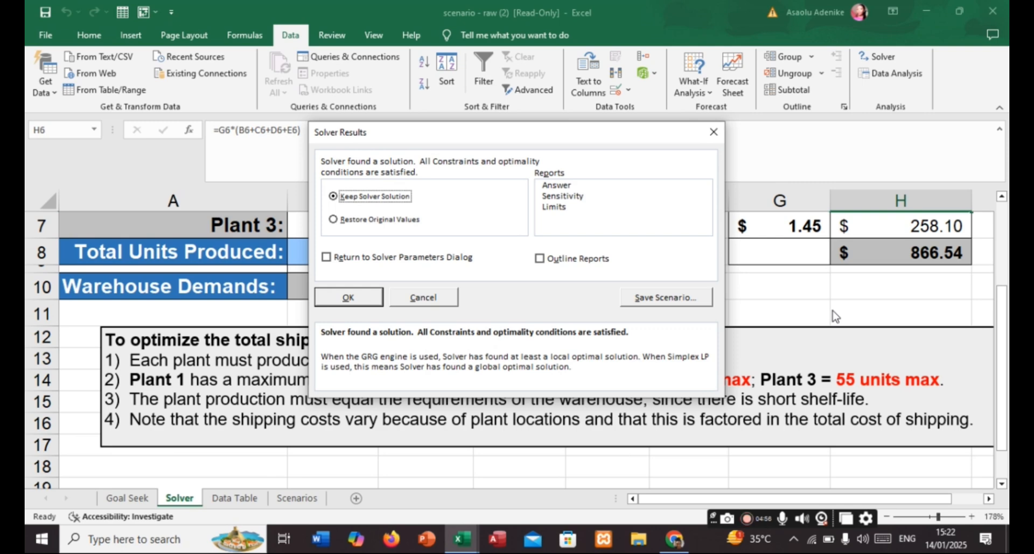
pyautogui.moveTo(504, 134); pyautogui.dragTo(187, 6)
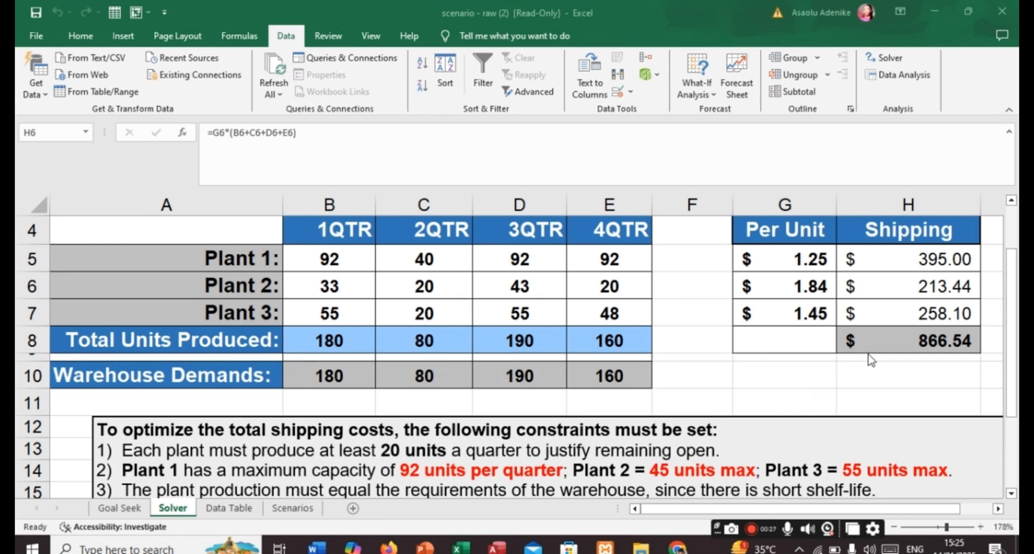
# - Examine the solved plant production against the warehouse demands, shipping costs and listed constraints
pyautogui.click(999, 508)
pyautogui.click(998, 509)
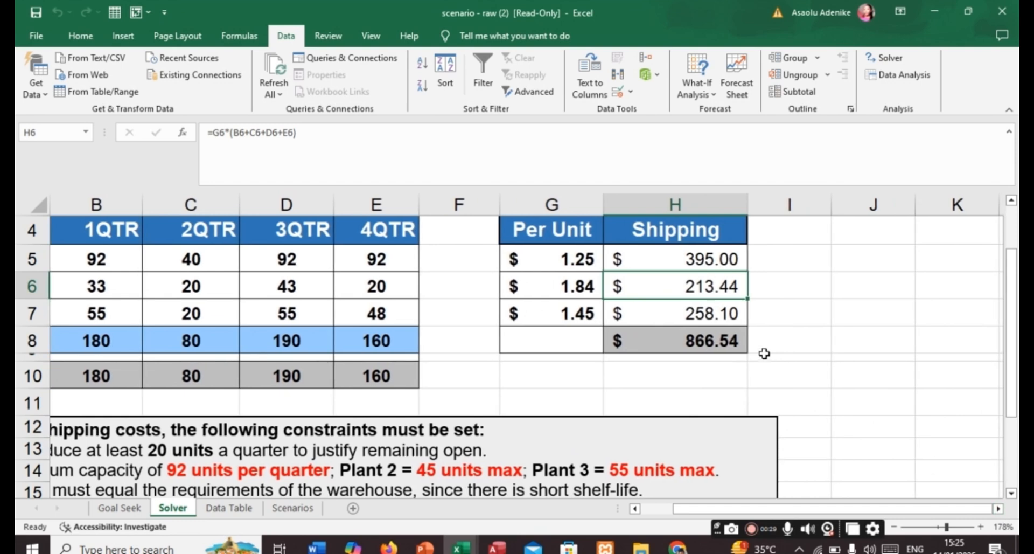
pyautogui.scroll(1, 760, 353)
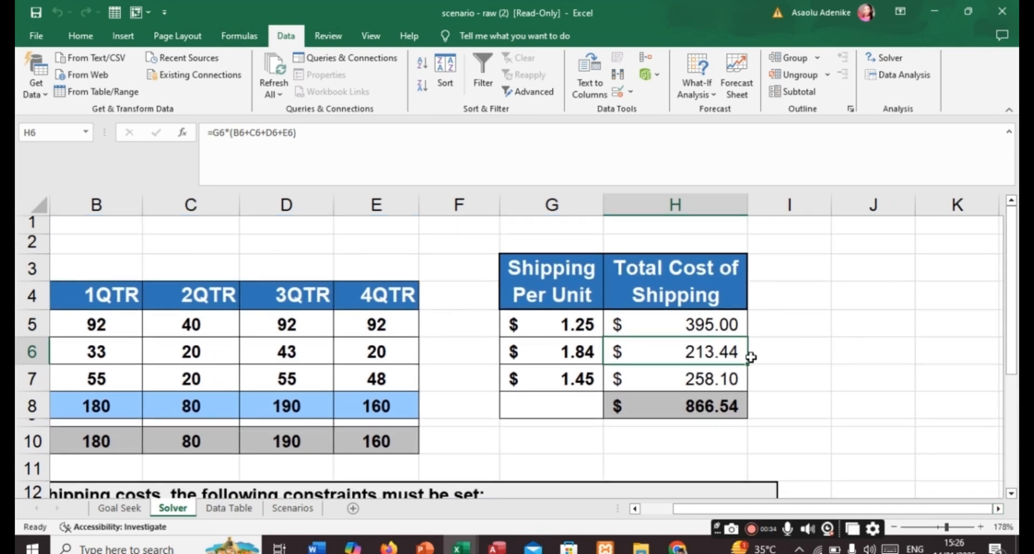
pyautogui.click(636, 509)
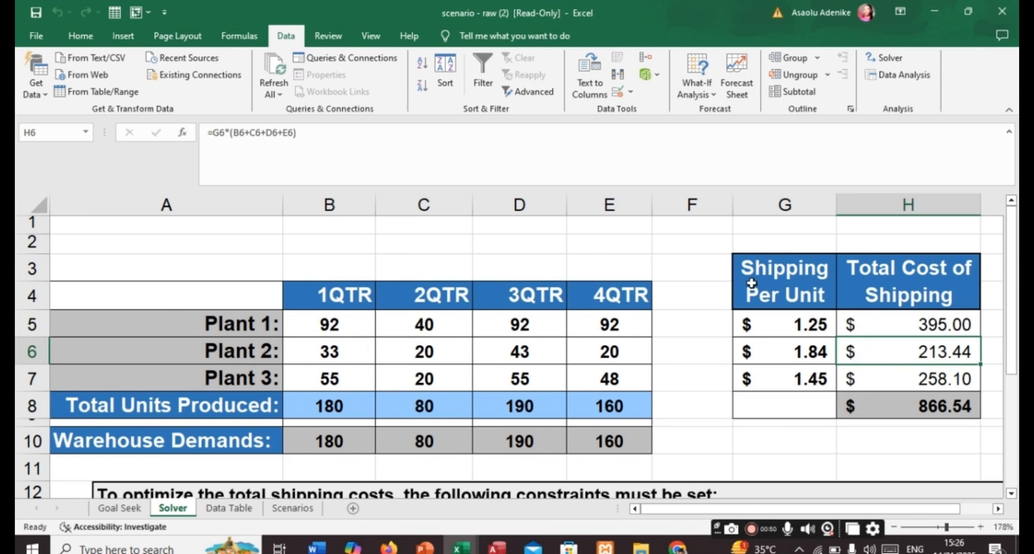
pyautogui.scroll(-1, 717, 321)
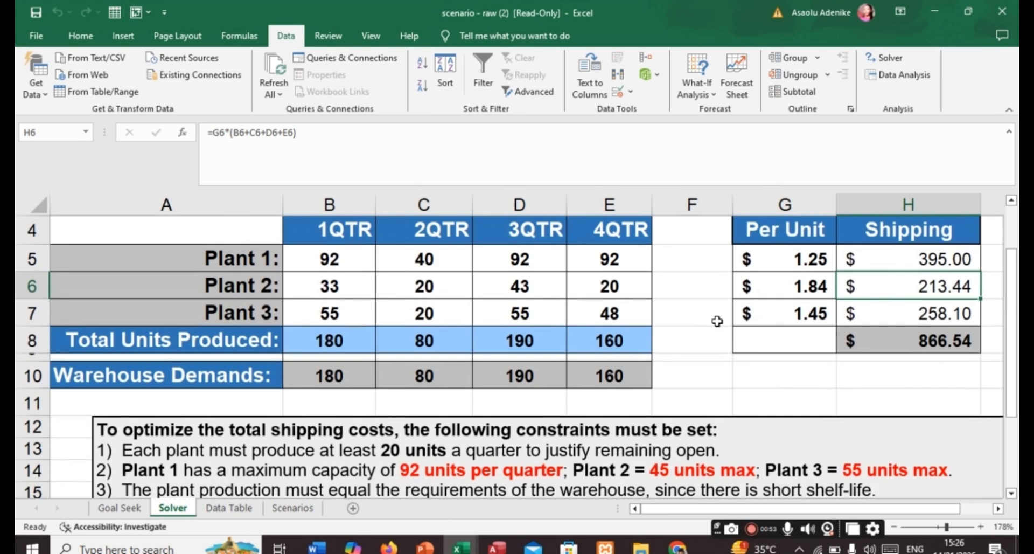